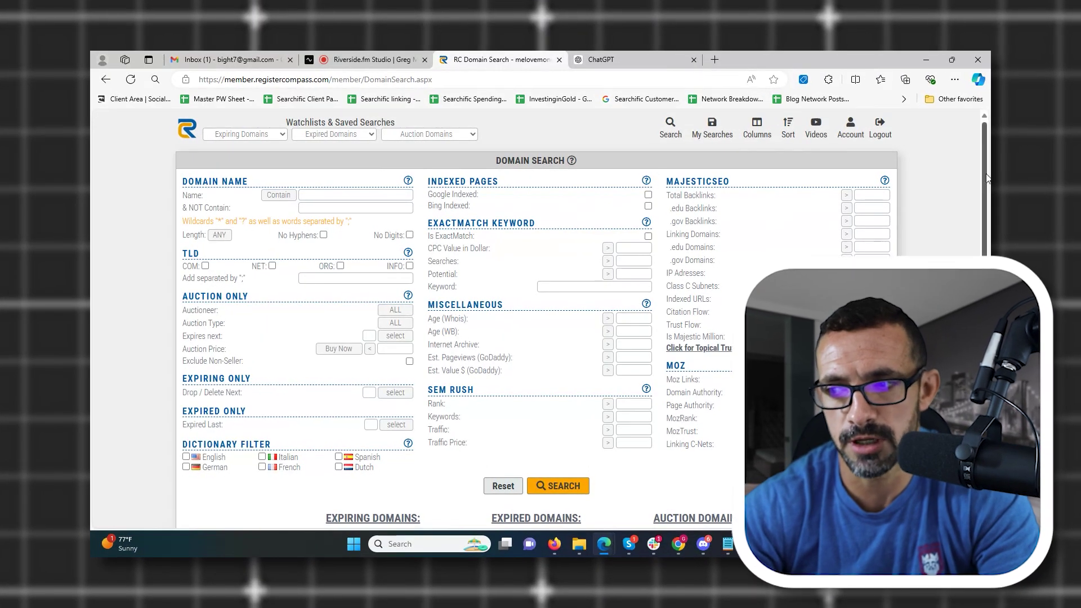
Filter domains to public auctions, run the search, and open the 352 auction-domain results.
left_click_drag(986, 178, 986, 207)
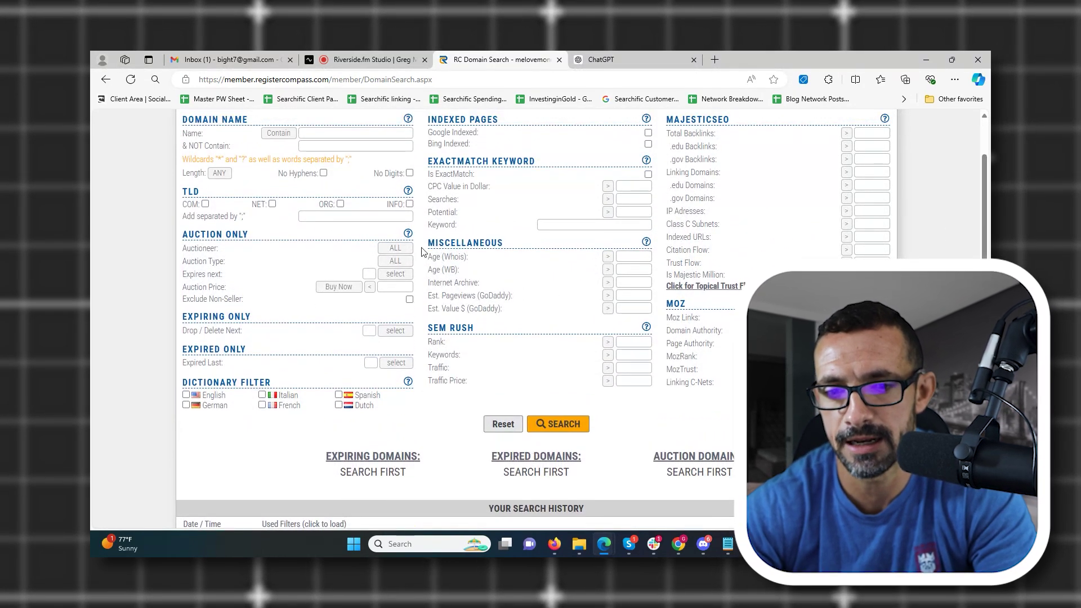
left_click(396, 260)
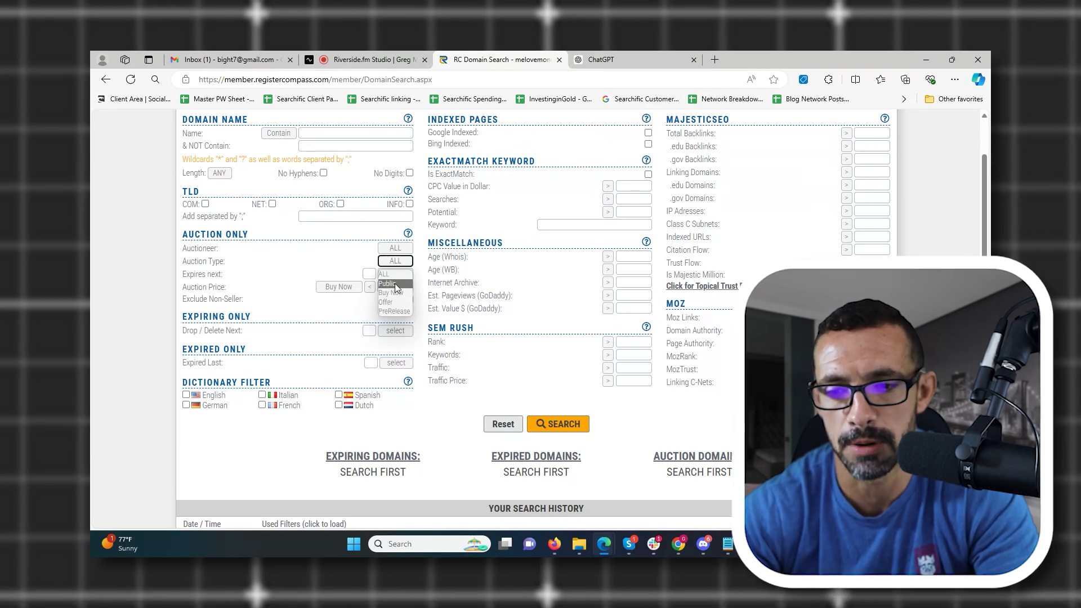
left_click(397, 286)
left_click(868, 259)
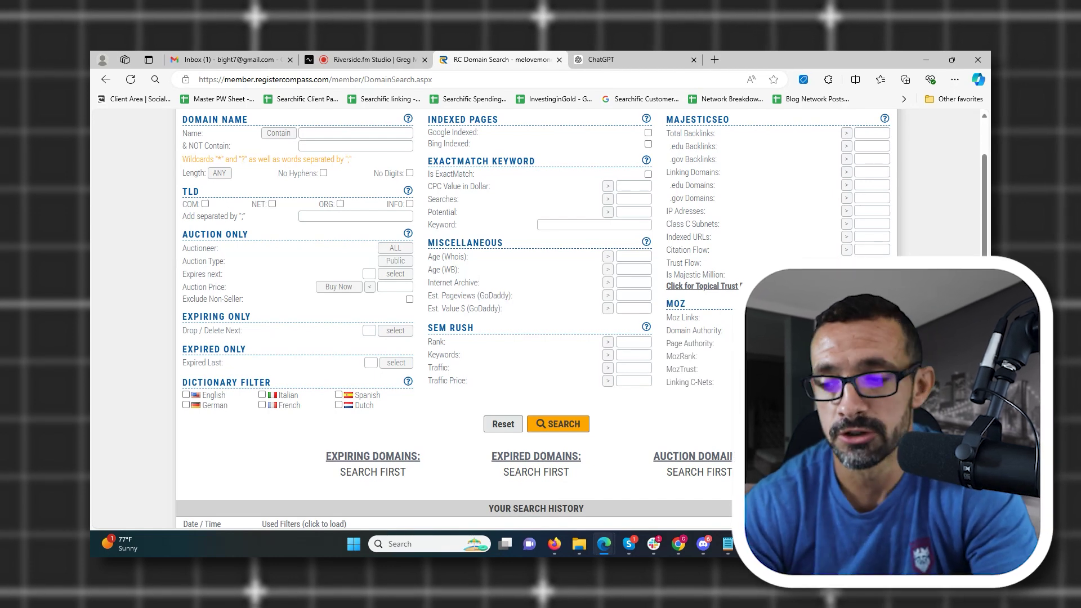
left_click(566, 425)
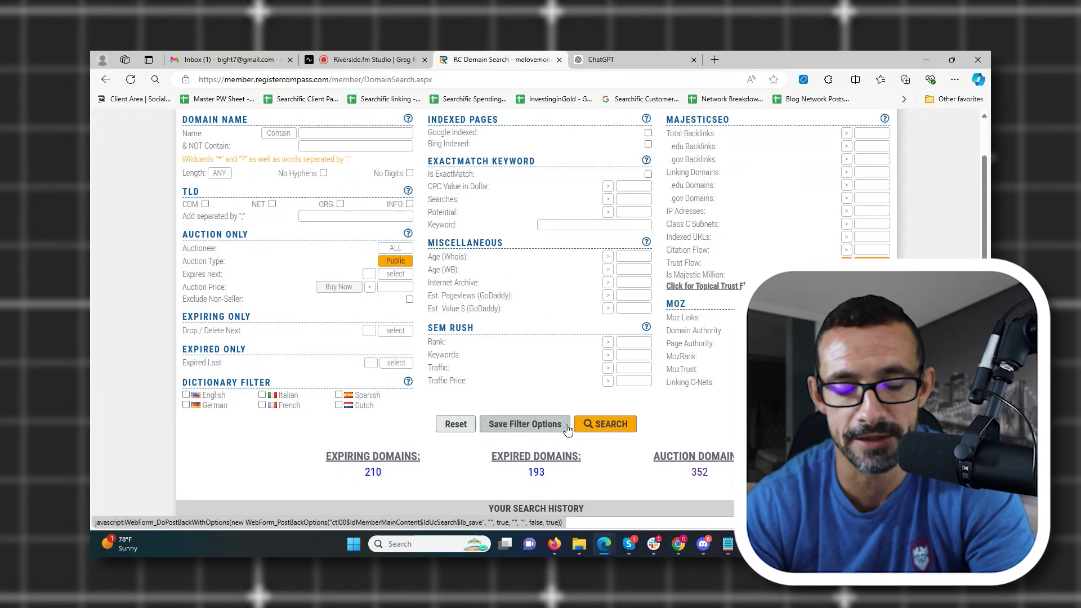
left_click(699, 472)
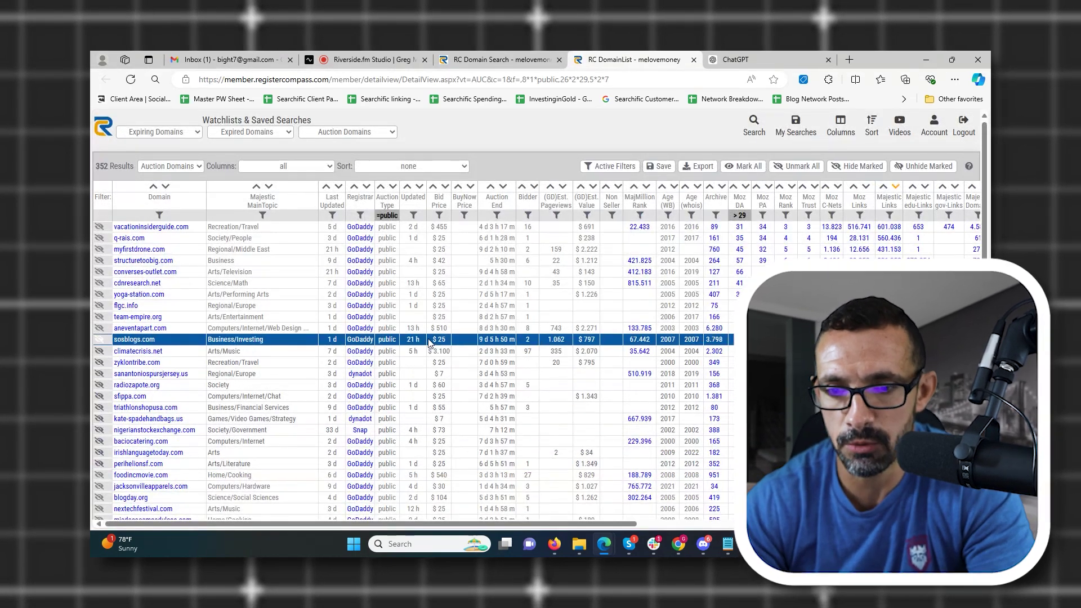
Sort the auction domains by Moz DA, highest first, and copy the climatecrisis.net name.
left_click(746, 188)
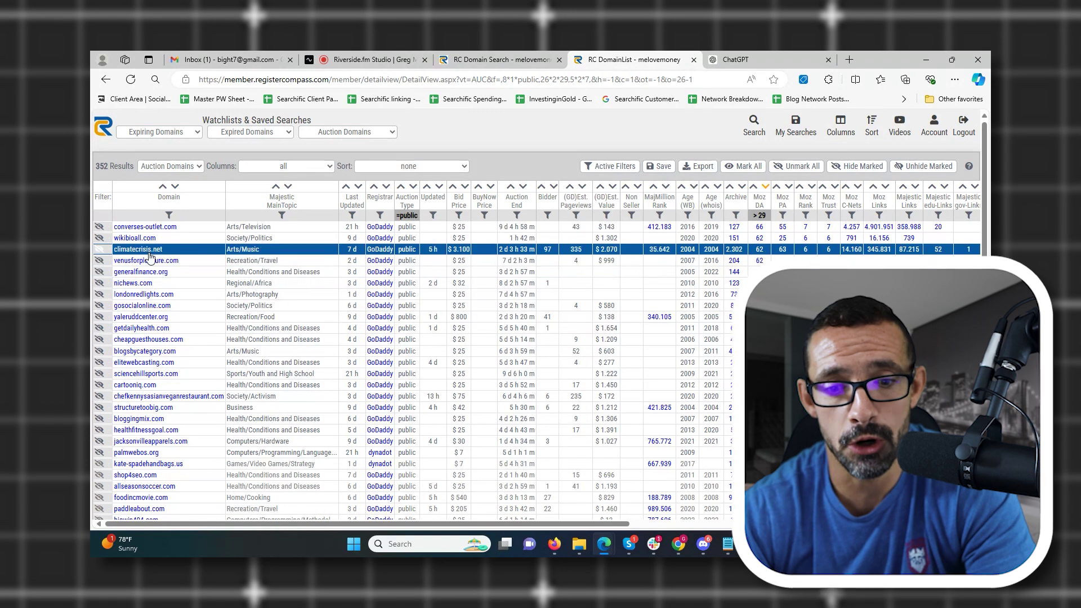
double_click(121, 249)
key("ctrl+c")
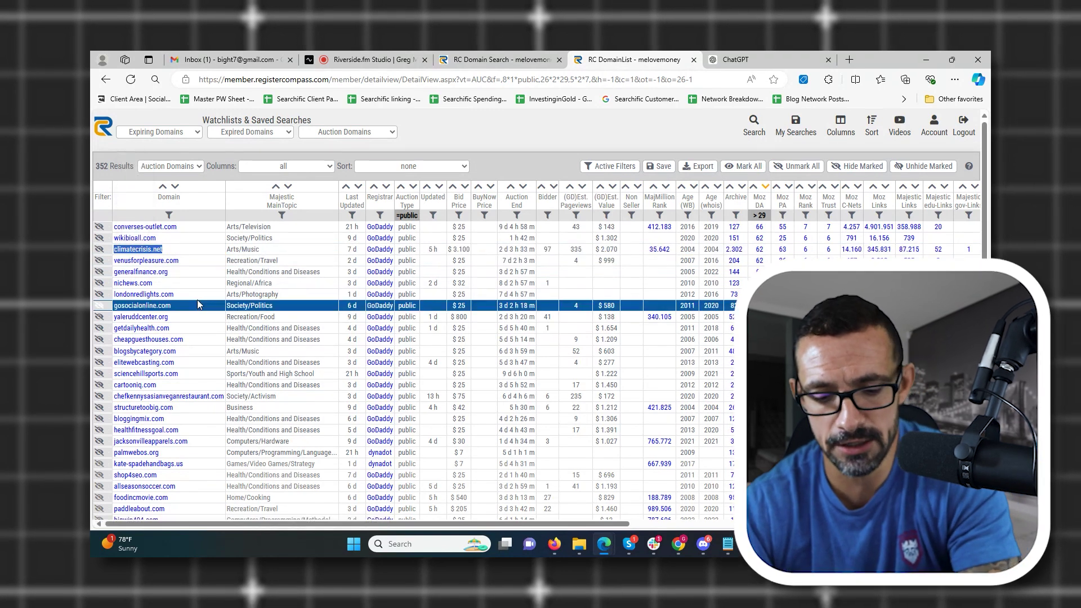
mouse_move(295, 290)
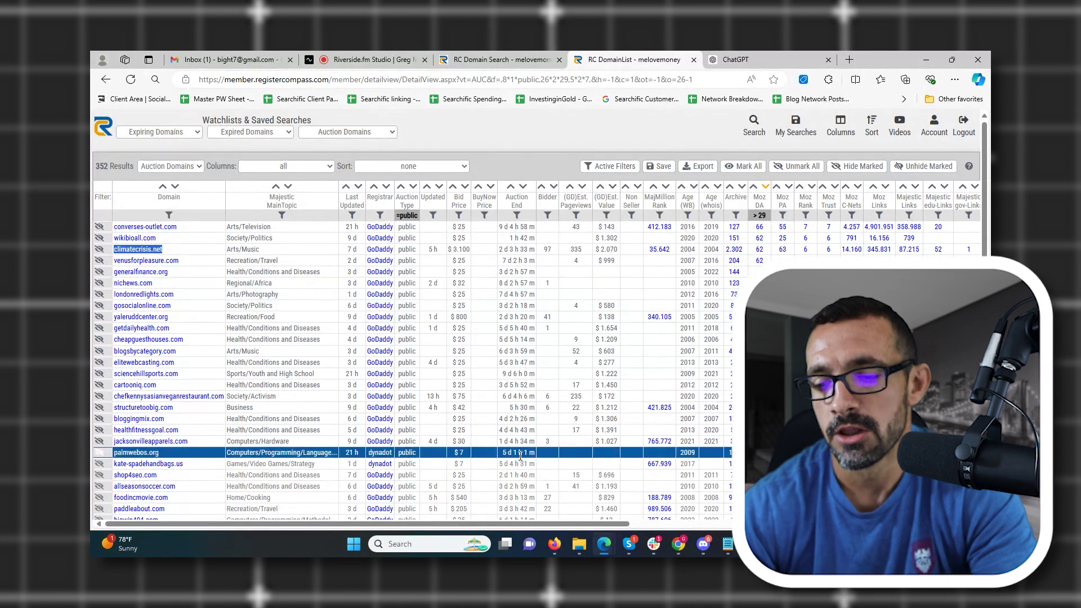
mouse_move(680, 547)
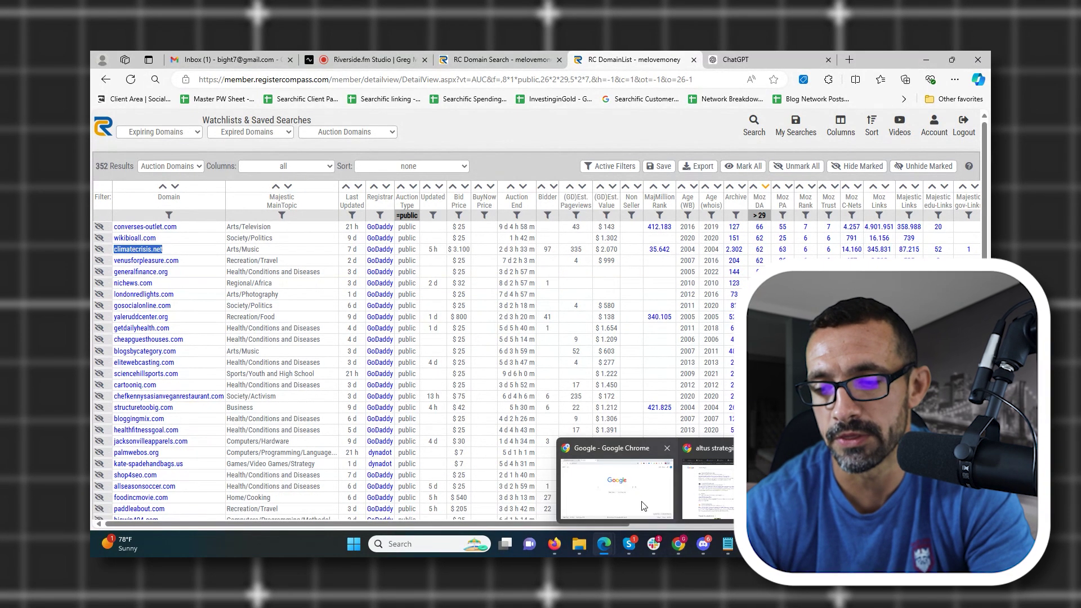
left_click(639, 498)
Look up climatecrisis.net in Ahrefs, review its overview, and open its Backlinks report.
left_click(167, 65)
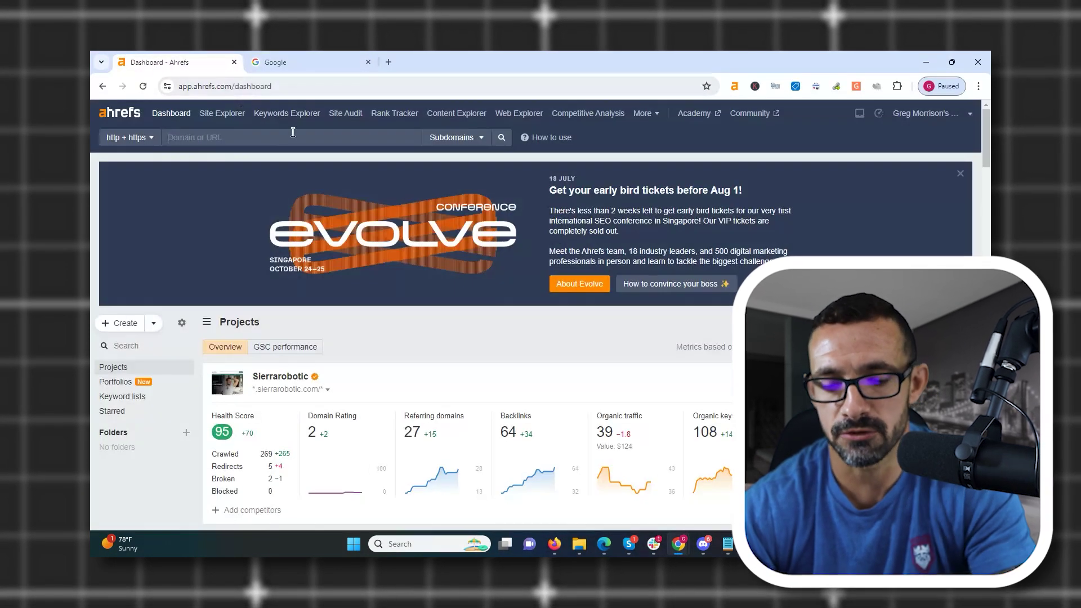
key("ctrl+v")
key("Return")
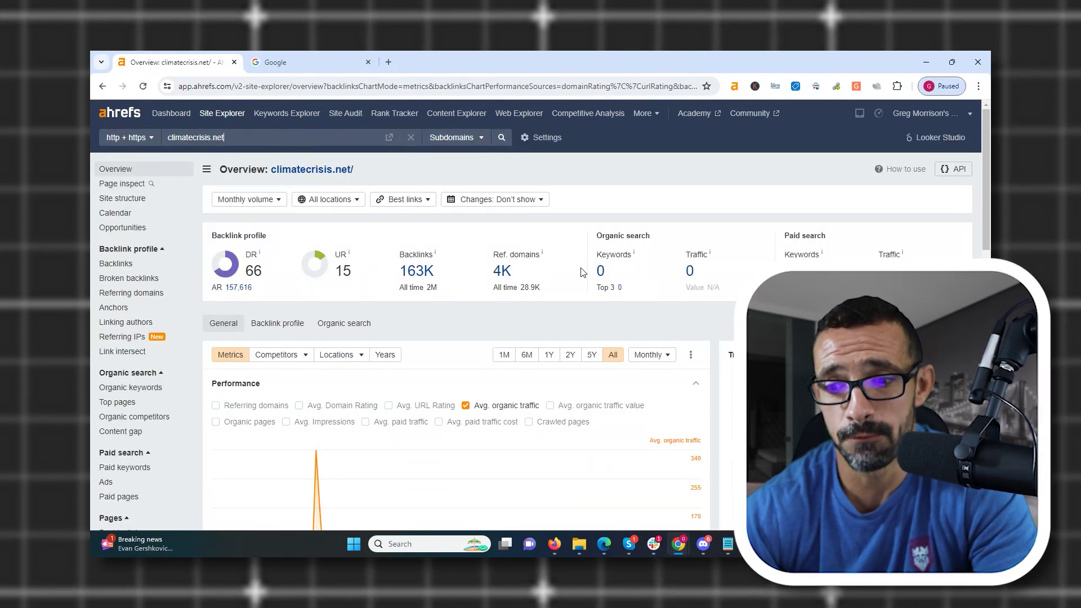
left_click_drag(987, 164, 989, 214)
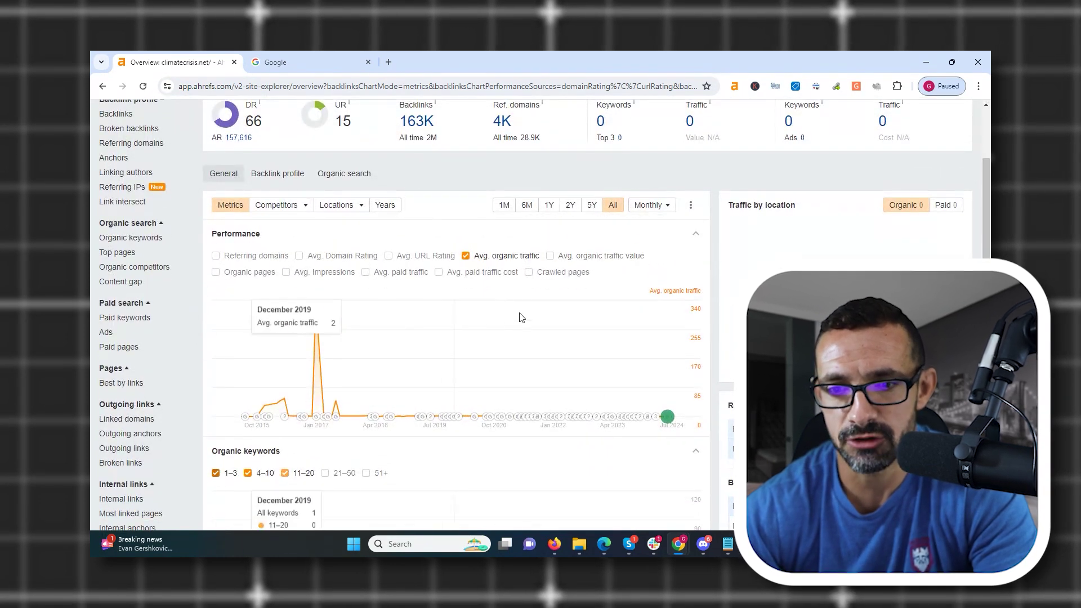
scroll(989, 224, "down", 1)
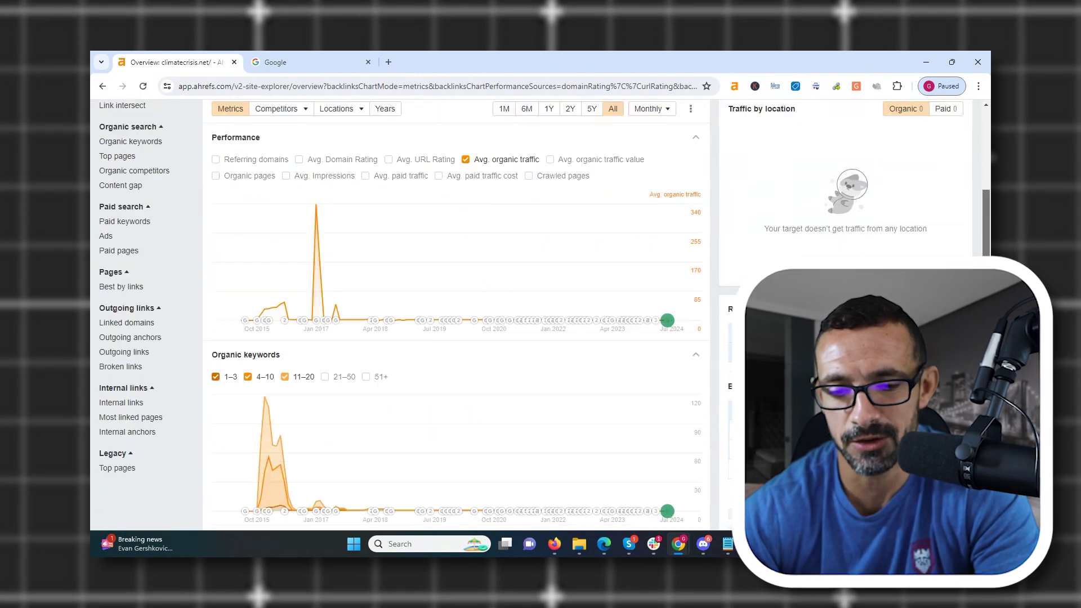
scroll(589, 221, "up", 4)
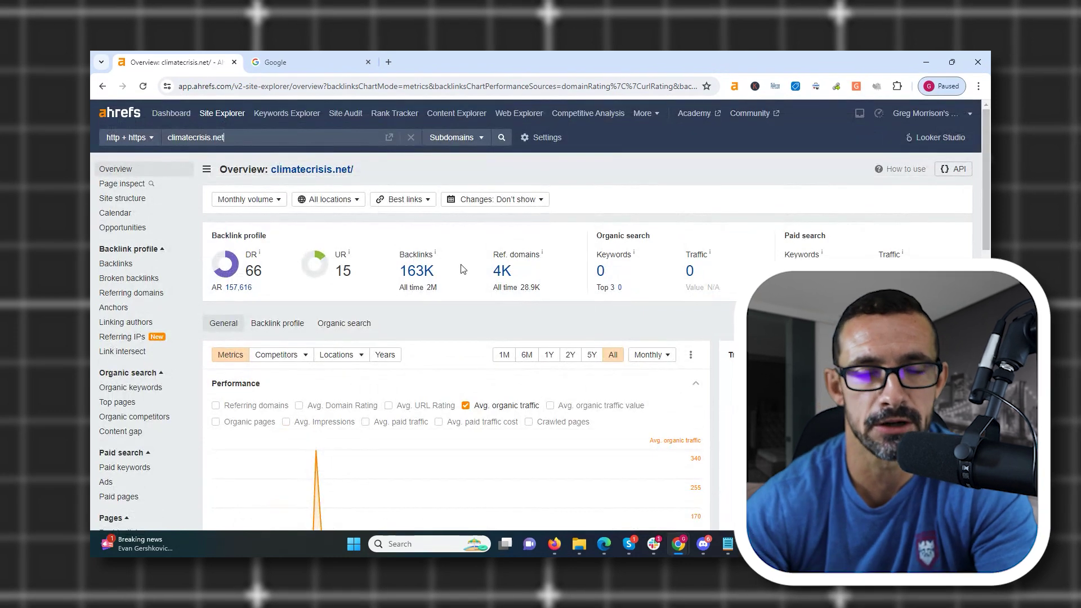
left_click(128, 264)
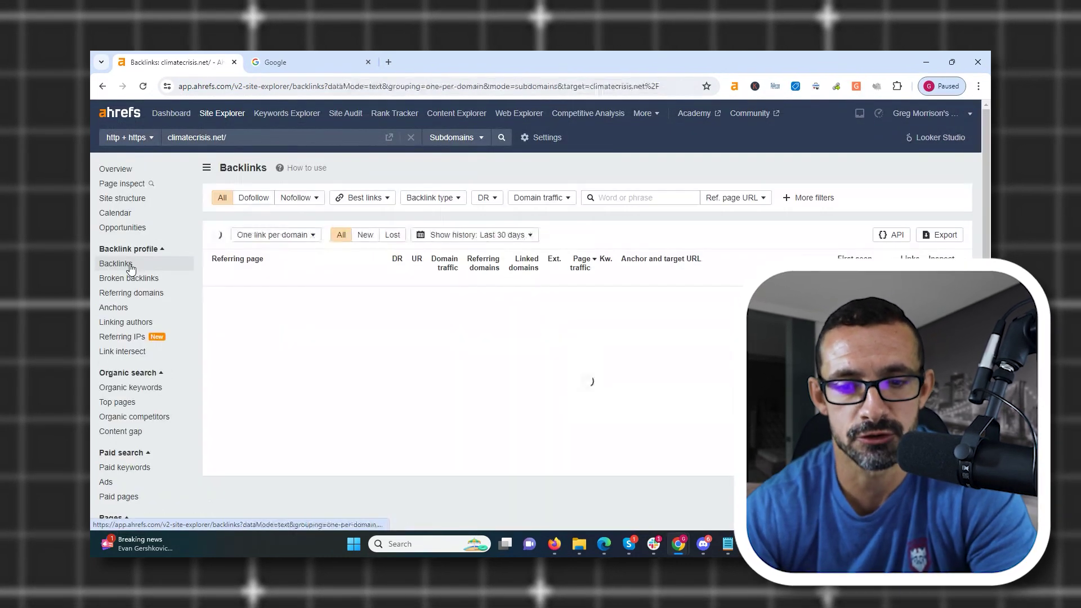
Sort climatecrisis.net's backlinks by DR, highest first, and scroll through the strongest referring pages.
left_click(390, 260)
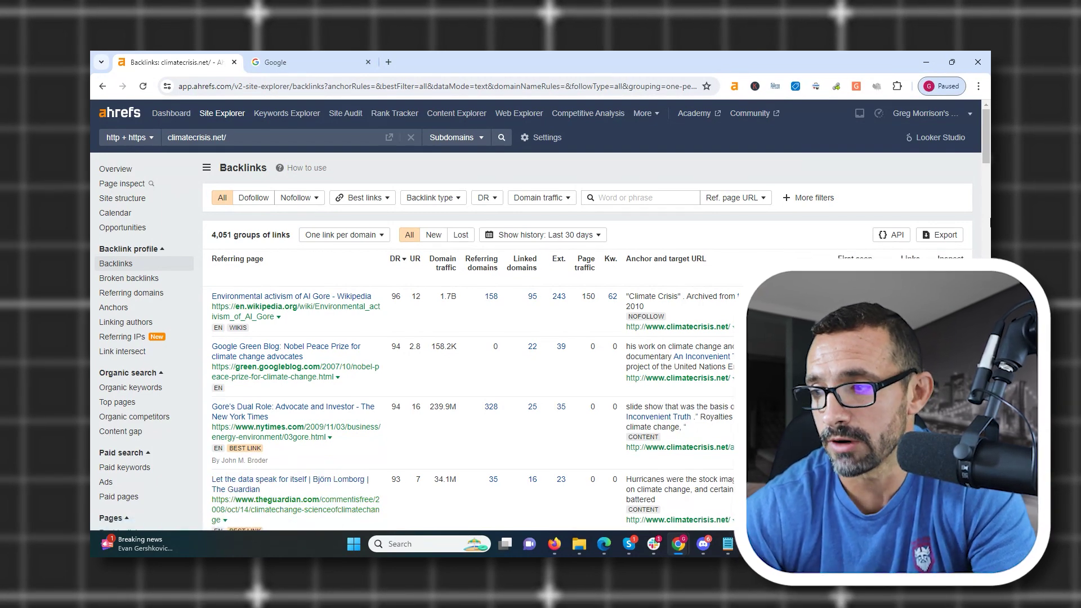
left_click_drag(984, 157, 986, 198)
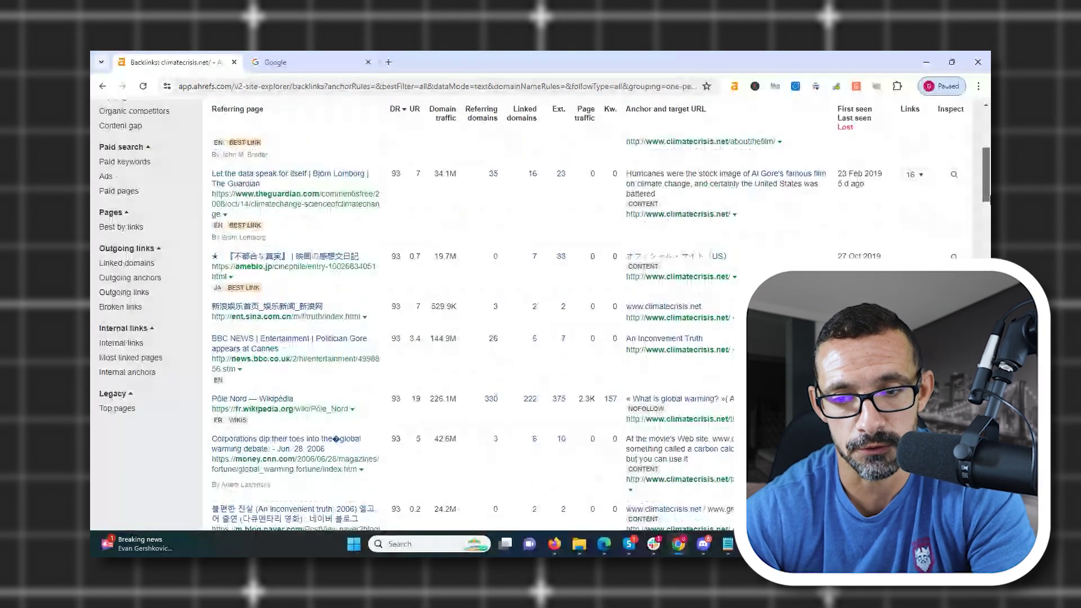
scroll(391, 381, "down", 10)
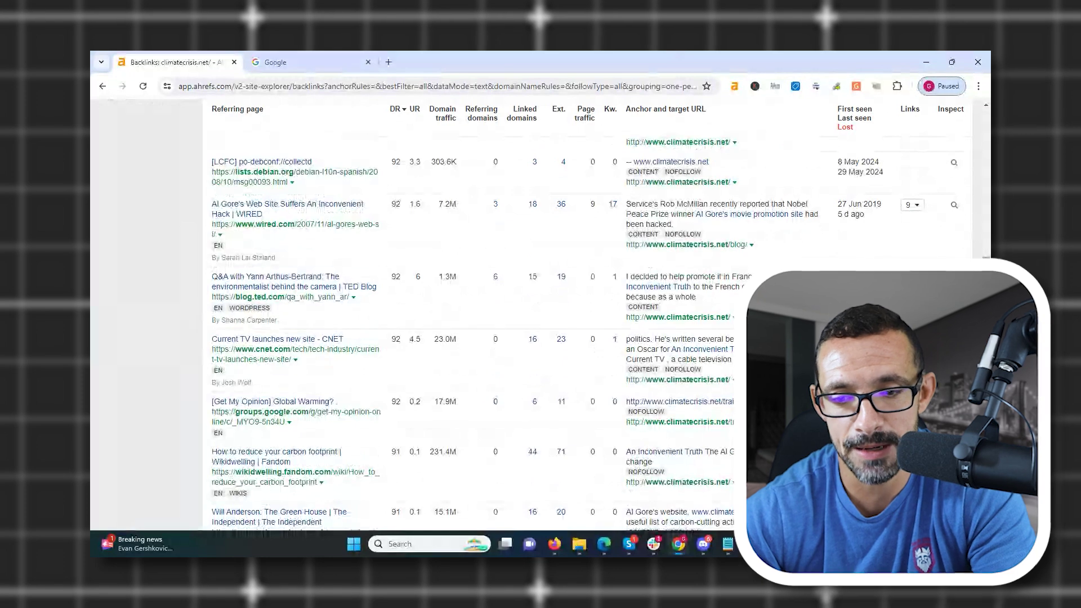
scroll(484, 315, "down", 3)
scroll(484, 315, "down", 10)
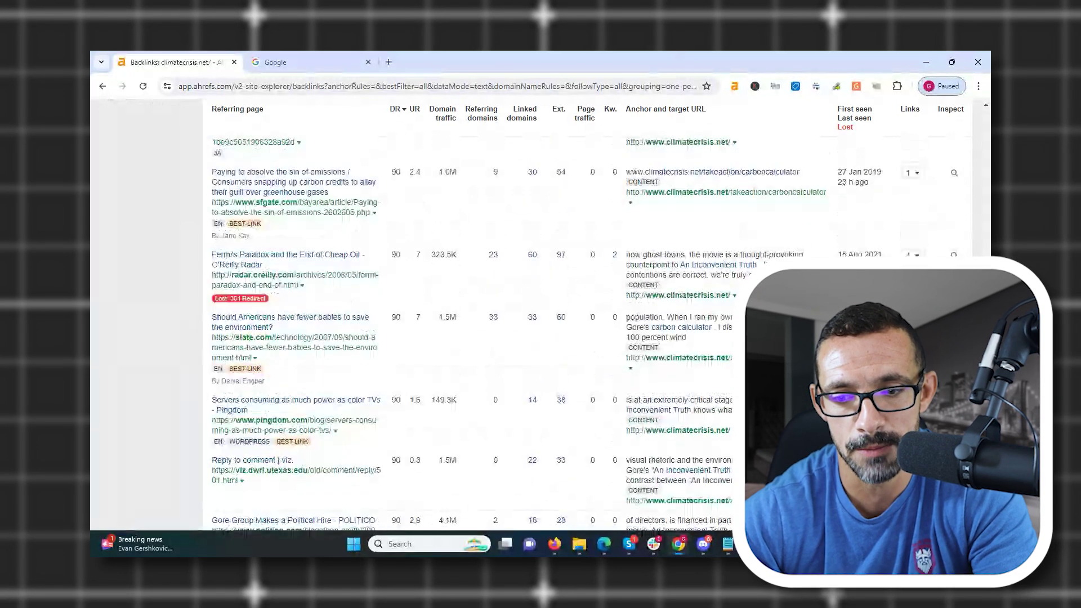
scroll(363, 342, "down", 2)
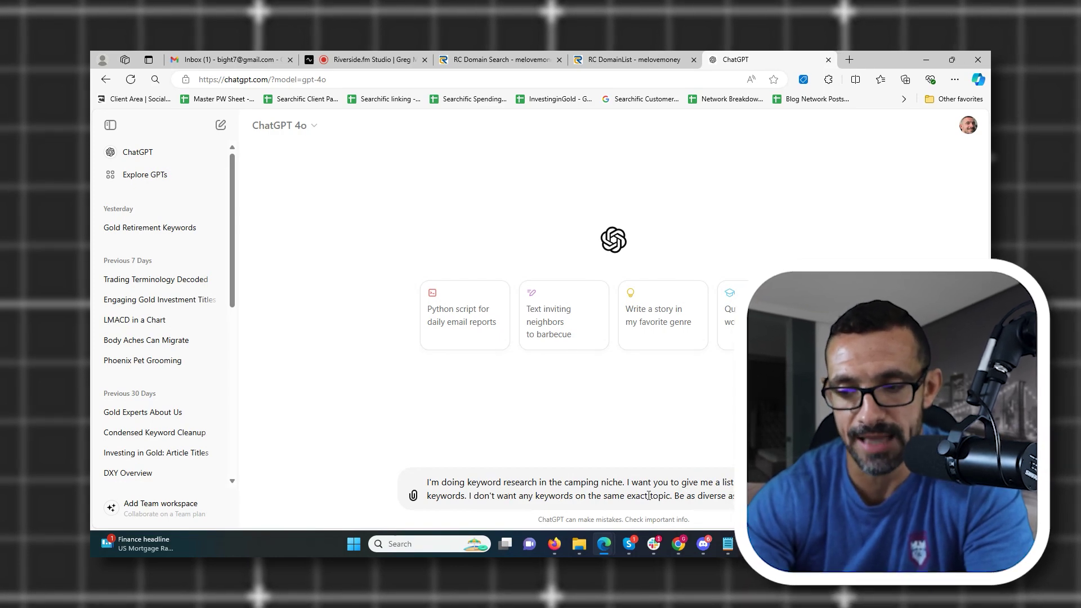
Send the prompt asking for 20 diverse long-tail keywords in the camping niche.
key("Return")
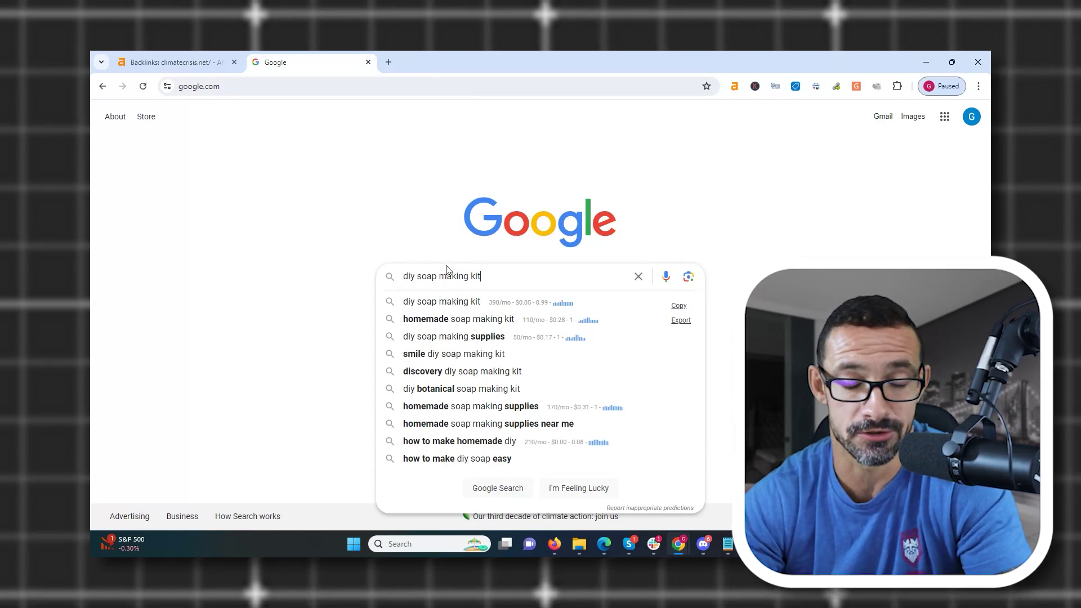
Search Google for 'diy soap making kit' and scroll through the ranking results.
key("Return")
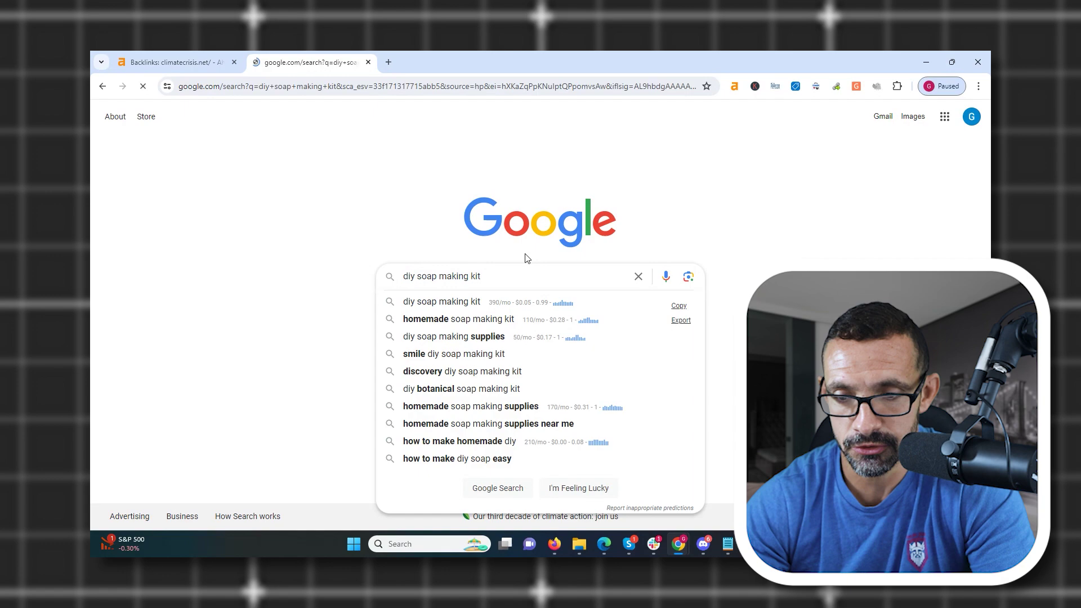
left_click_drag(989, 127, 989, 184)
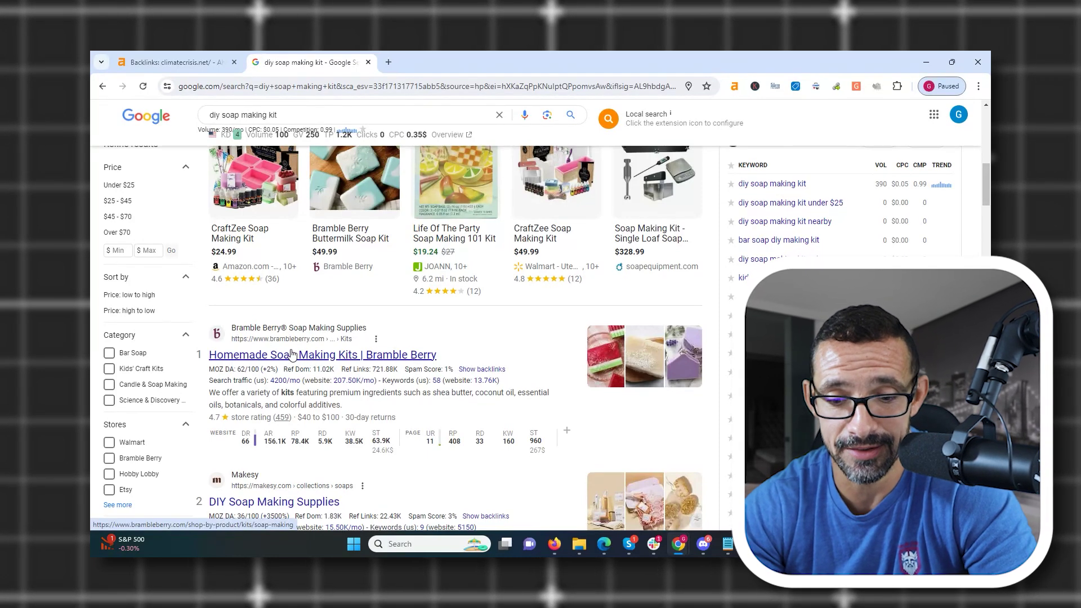
mouse_move(322, 443)
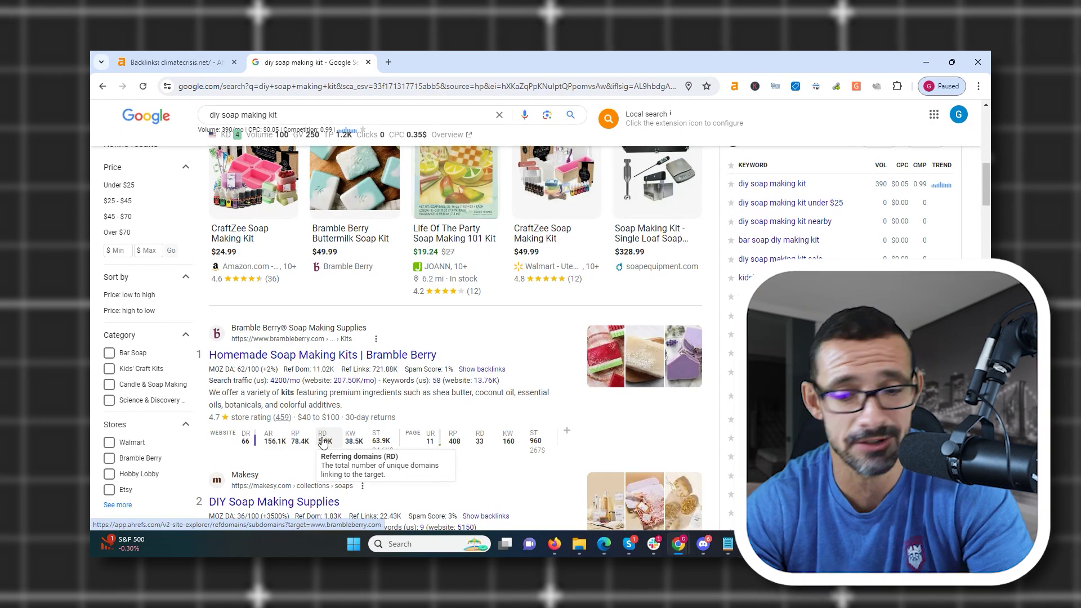
scroll(987, 191, "down", 4)
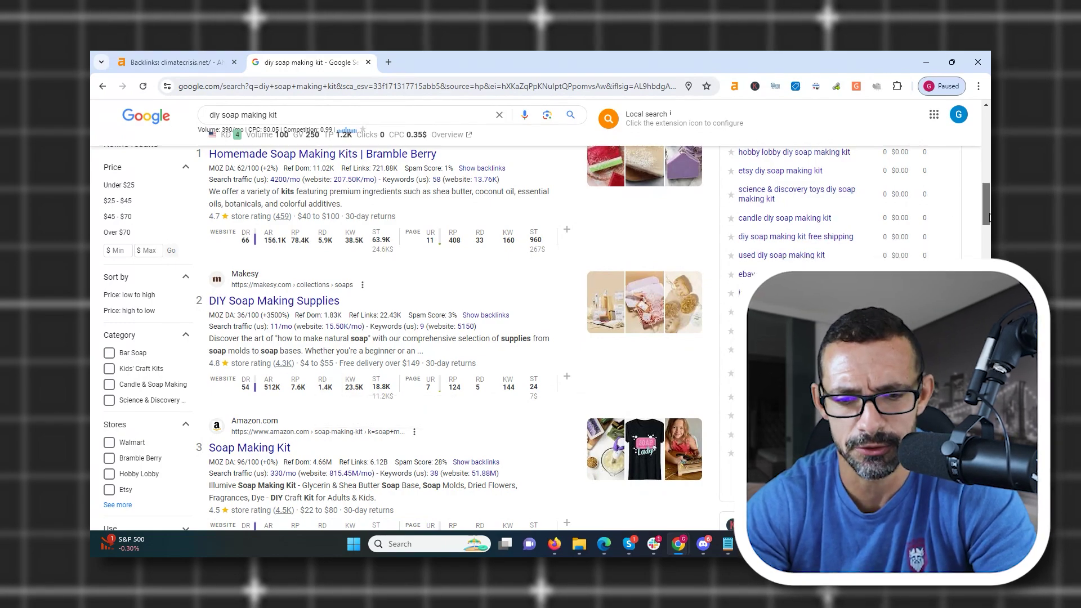
left_click_drag(989, 218, 989, 284)
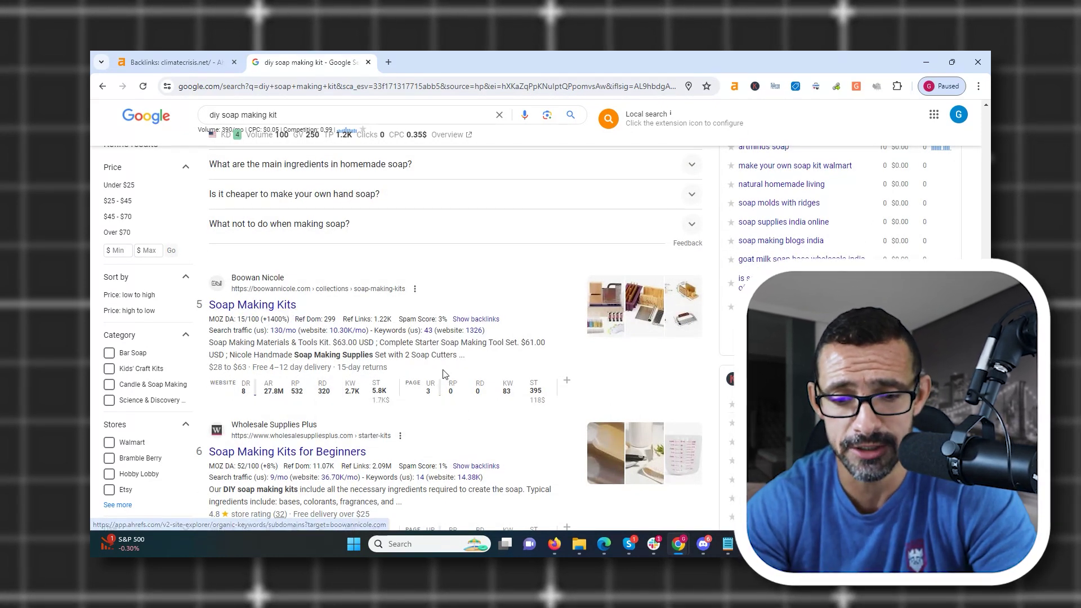
scroll(394, 337, "down", 9)
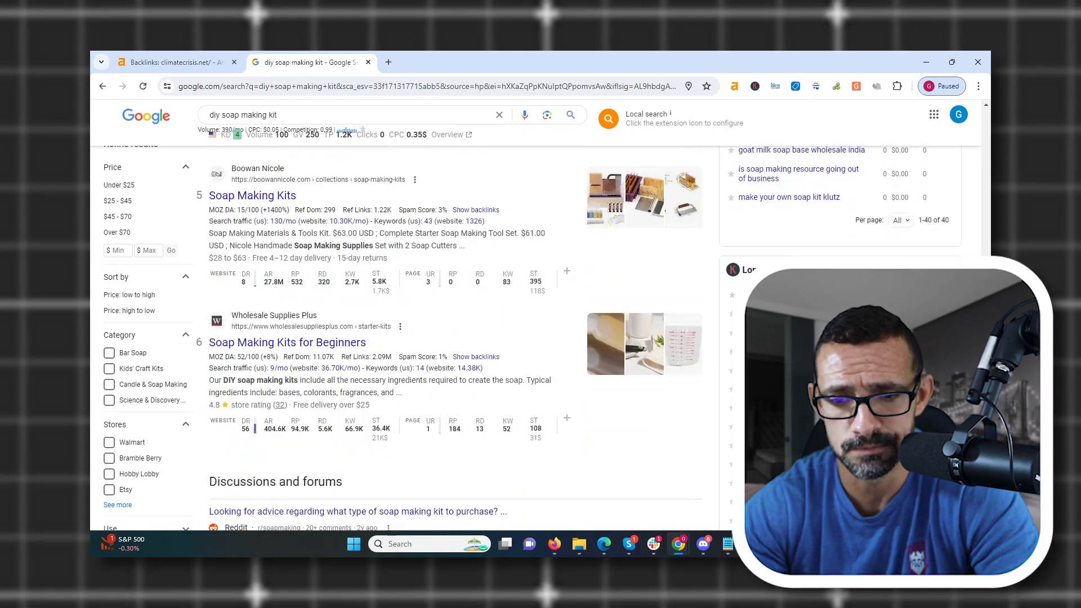
scroll(394, 338, "down", 1)
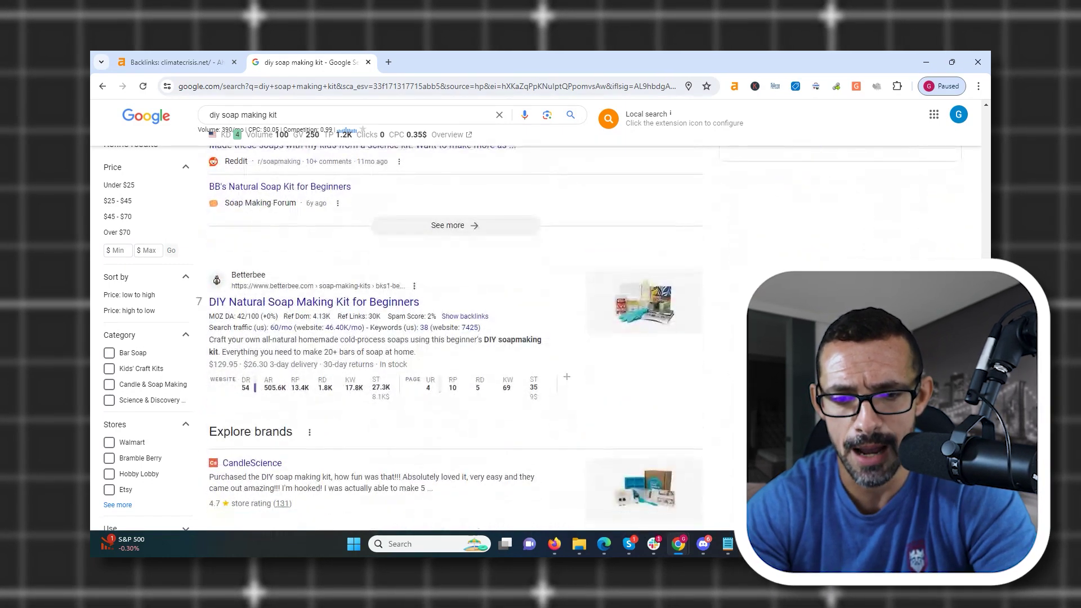
scroll(394, 338, "down", 6)
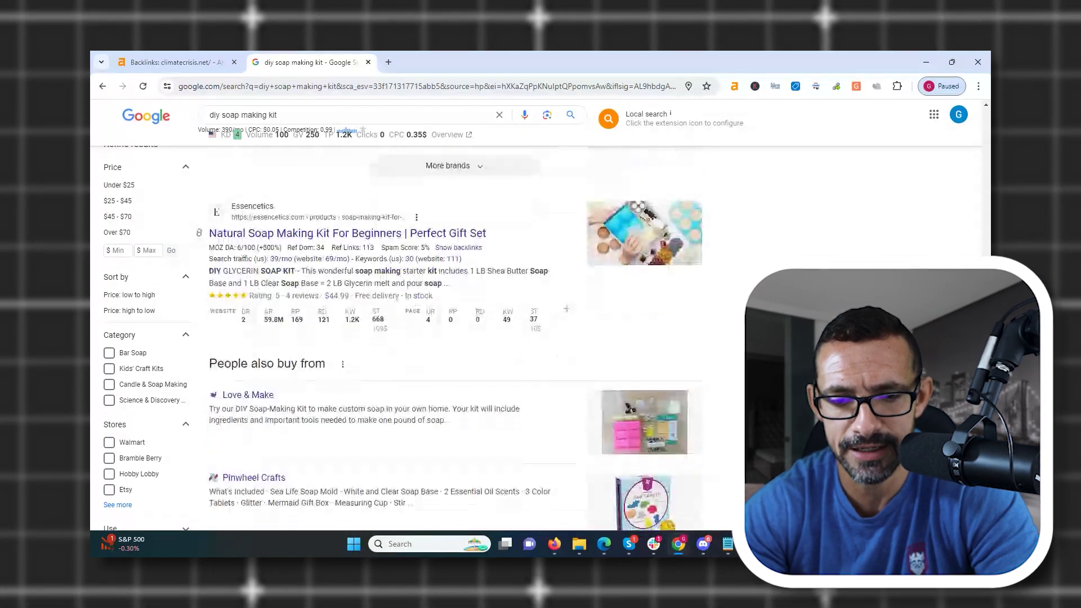
scroll(455, 338, "down", 6)
scroll(455, 338, "up", 15)
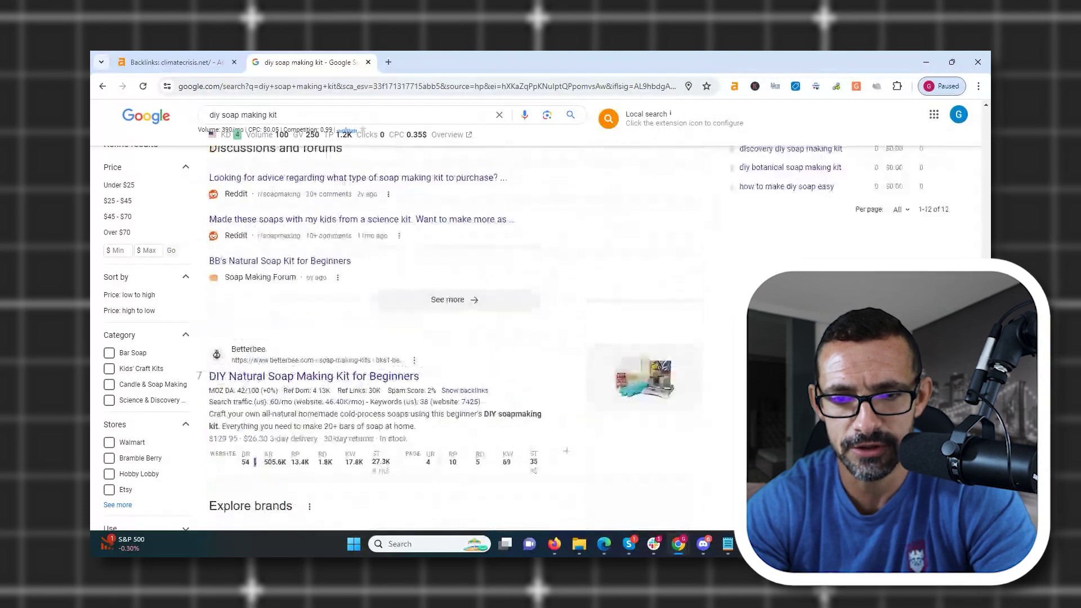
scroll(454, 338, "down", 6)
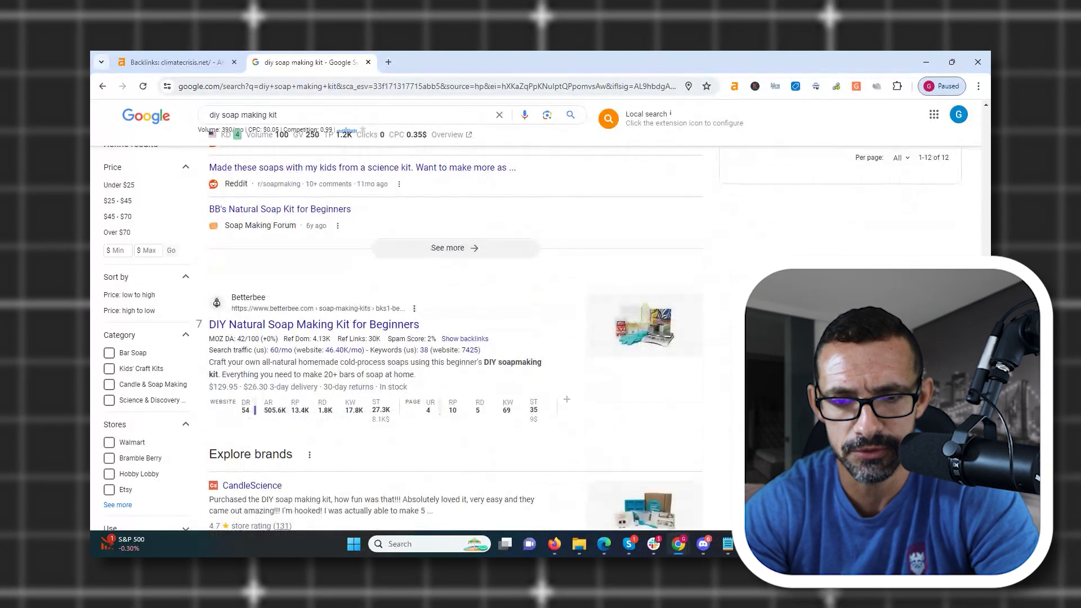
scroll(320, 386, "up", 9)
scroll(320, 386, "down", 1)
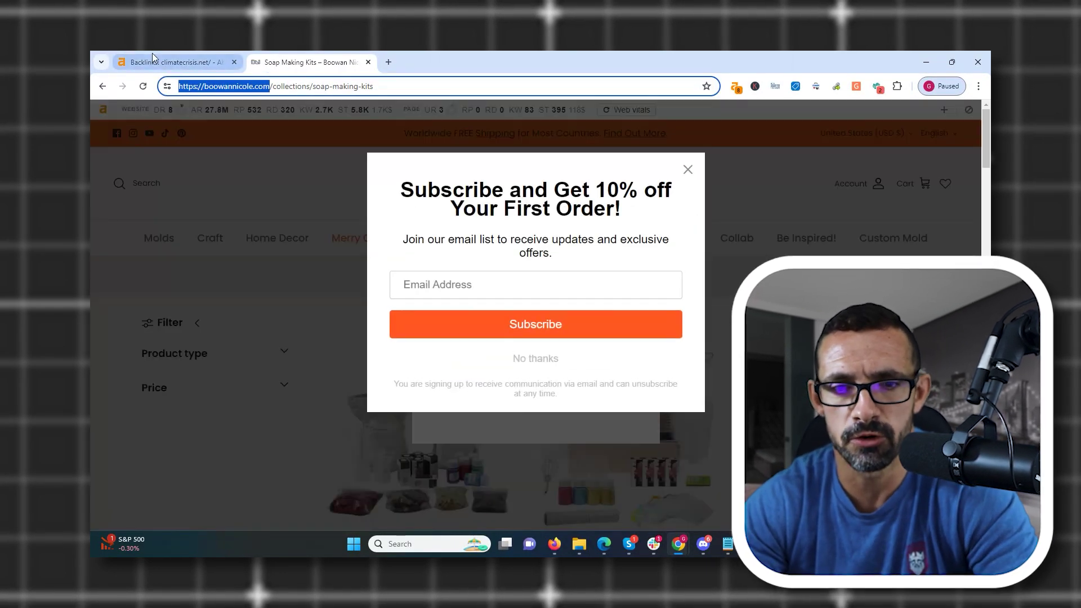
Load boowannicole.com in Ahrefs Site Explorer and open its Organic keywords report.
left_click(172, 62)
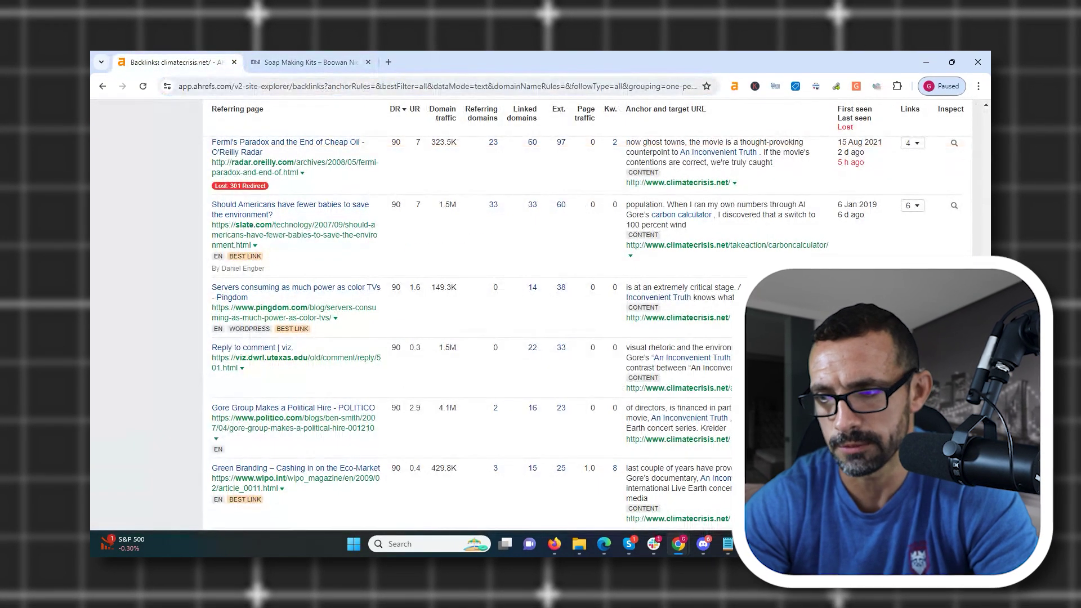
scroll(361, 172, "up", 10)
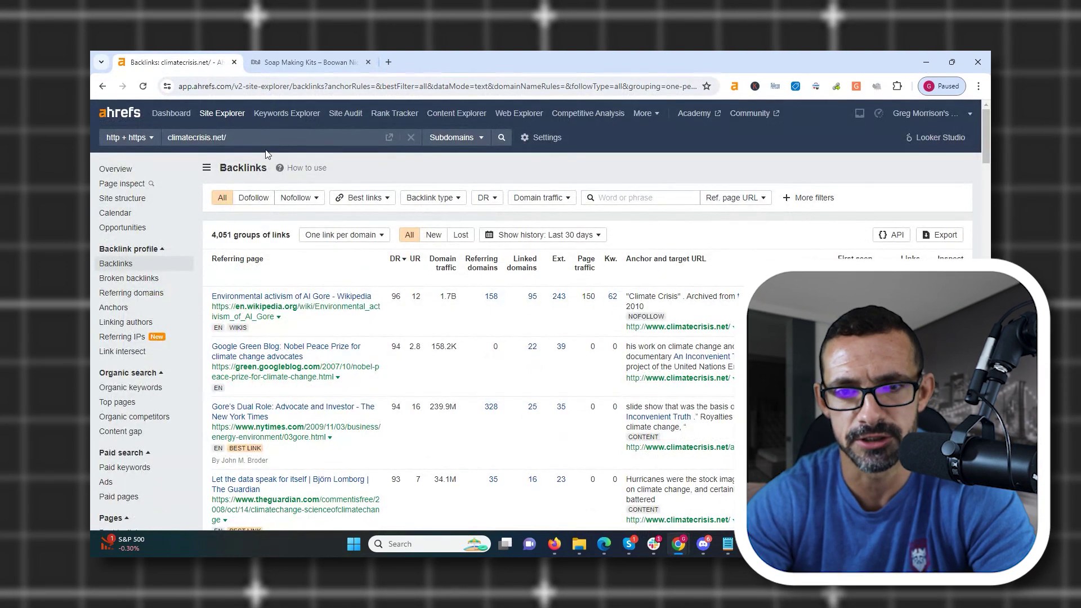
left_click_drag(228, 138, 90, 143)
type("boowannicole.com/")
key("Return")
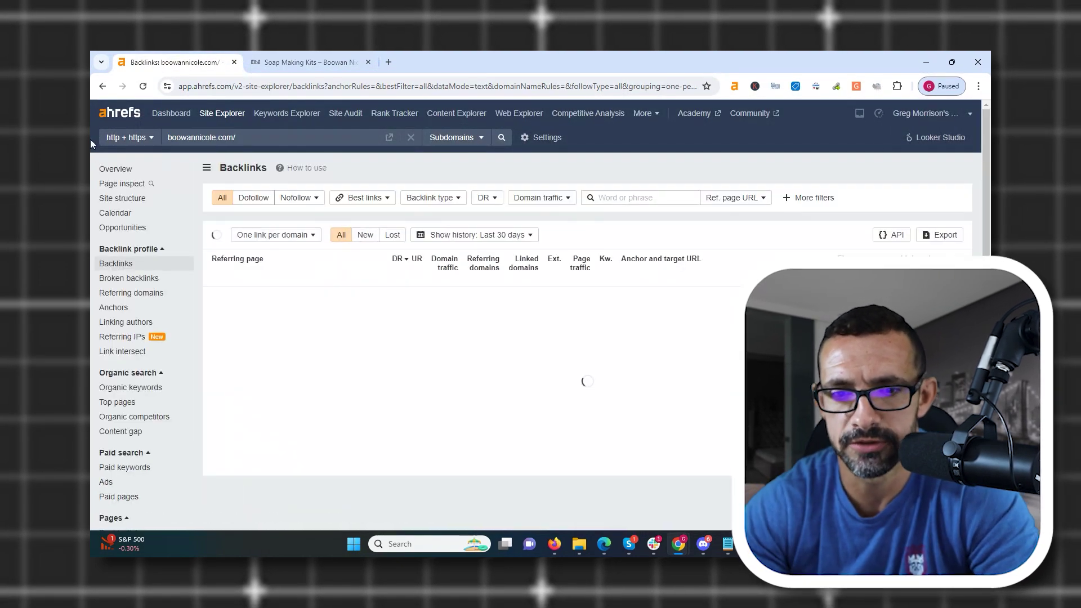
left_click(135, 389)
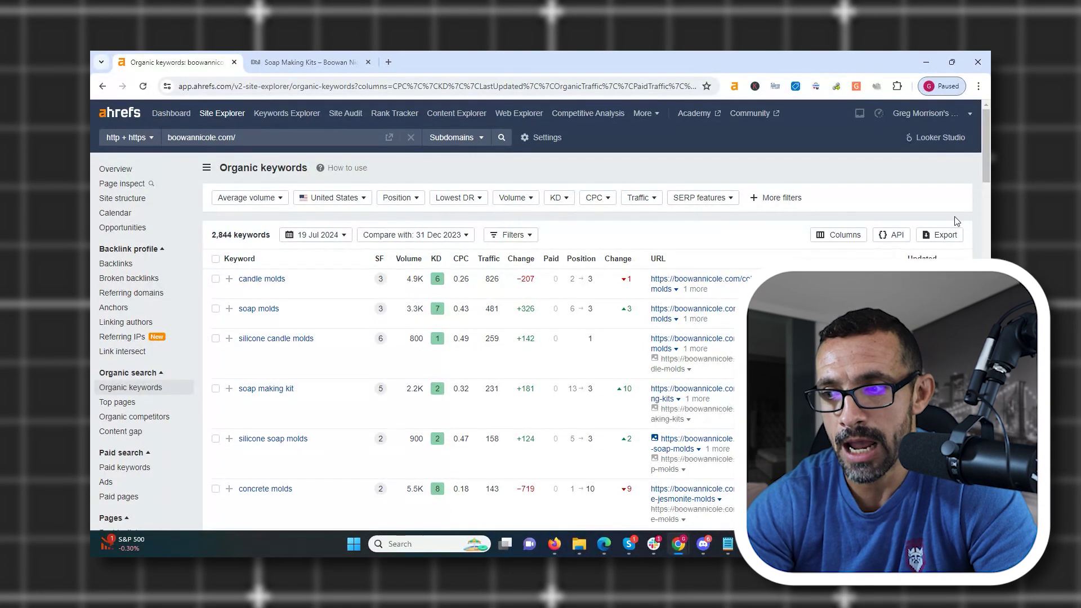
Export all 2,844 organic keywords as CSV and open the file in Excel.
left_click(941, 235)
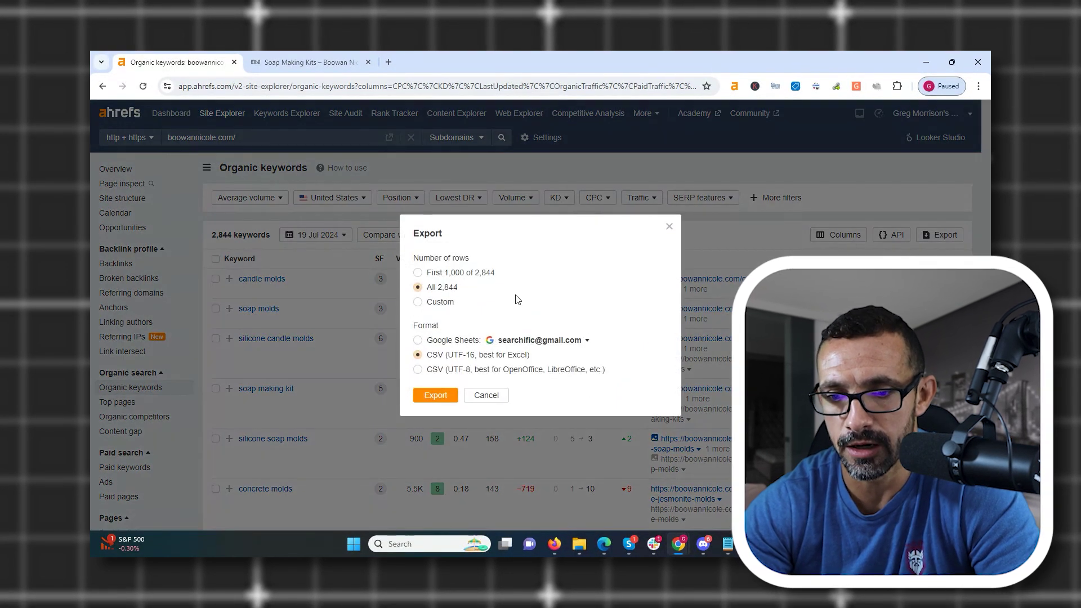
left_click(443, 401)
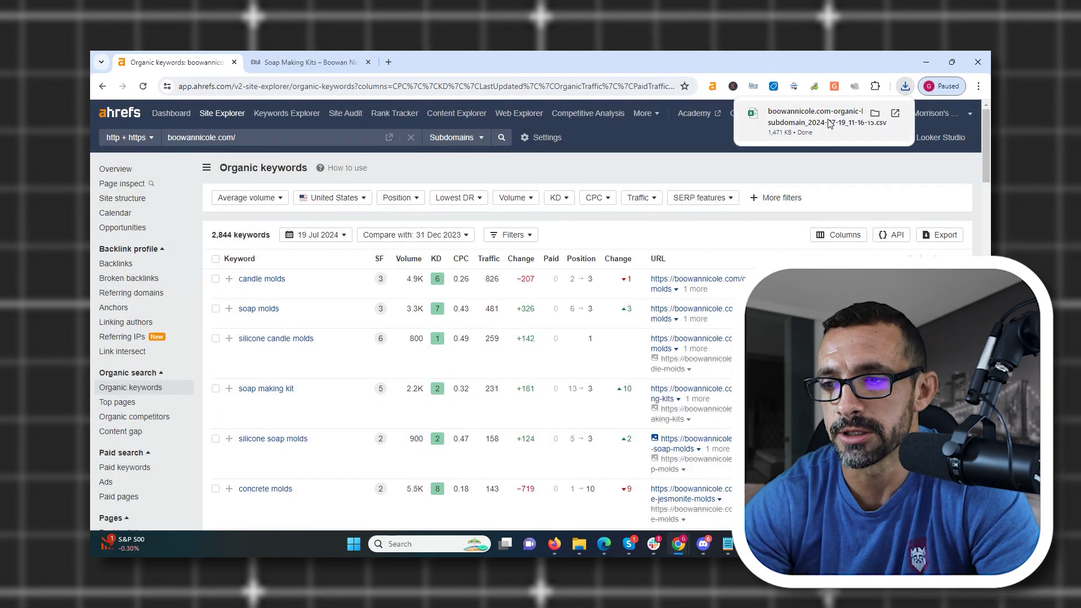
left_click(826, 119)
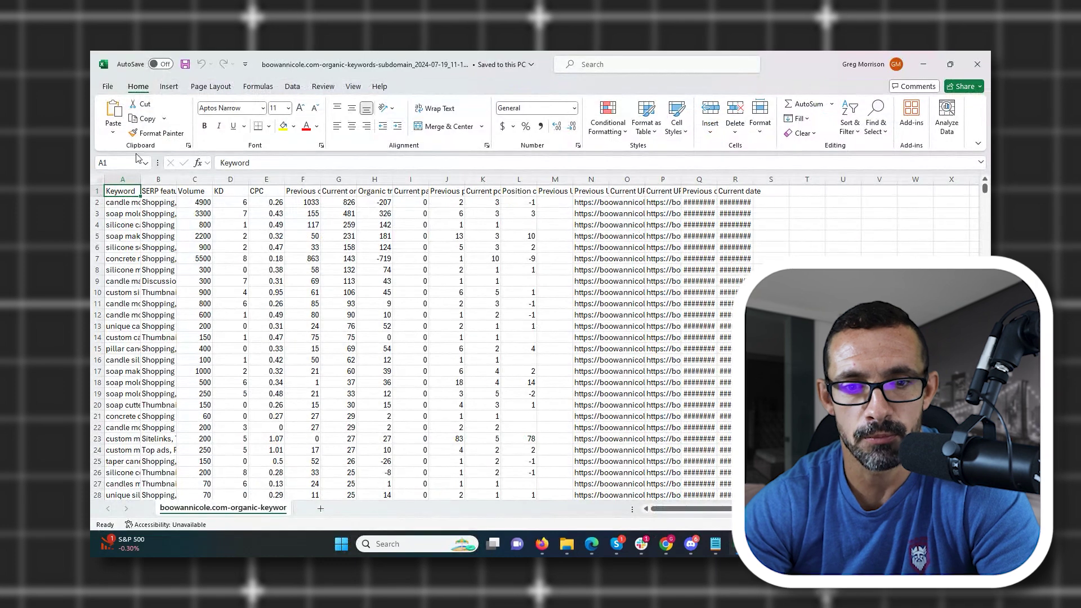
Widen the Keyword column A to 34.43 so full phrases show, then return to Chrome.
left_click_drag(140, 180, 265, 181)
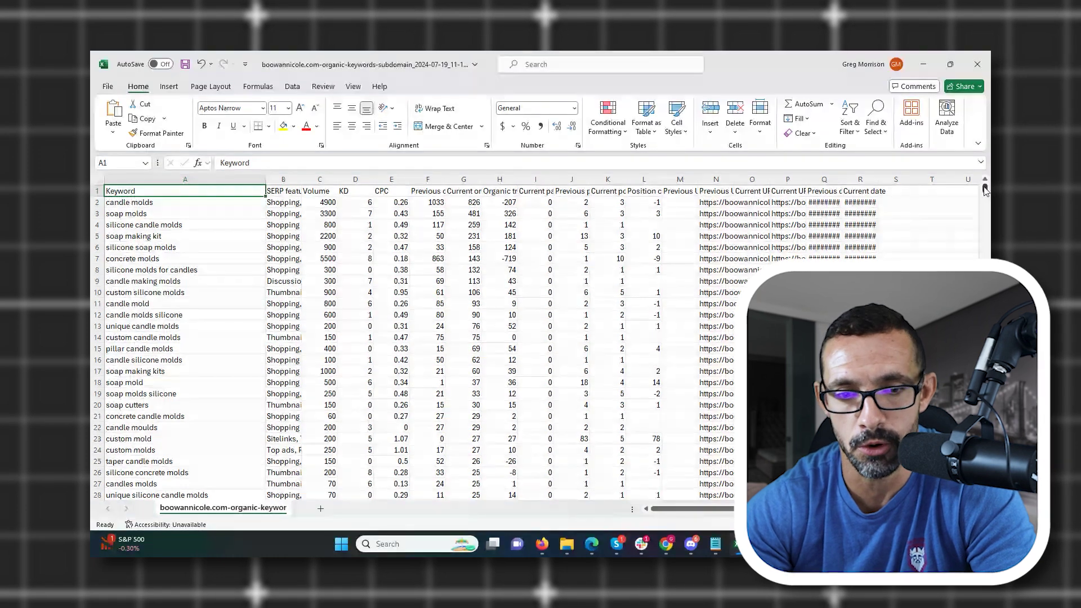
left_click_drag(985, 189, 984, 189)
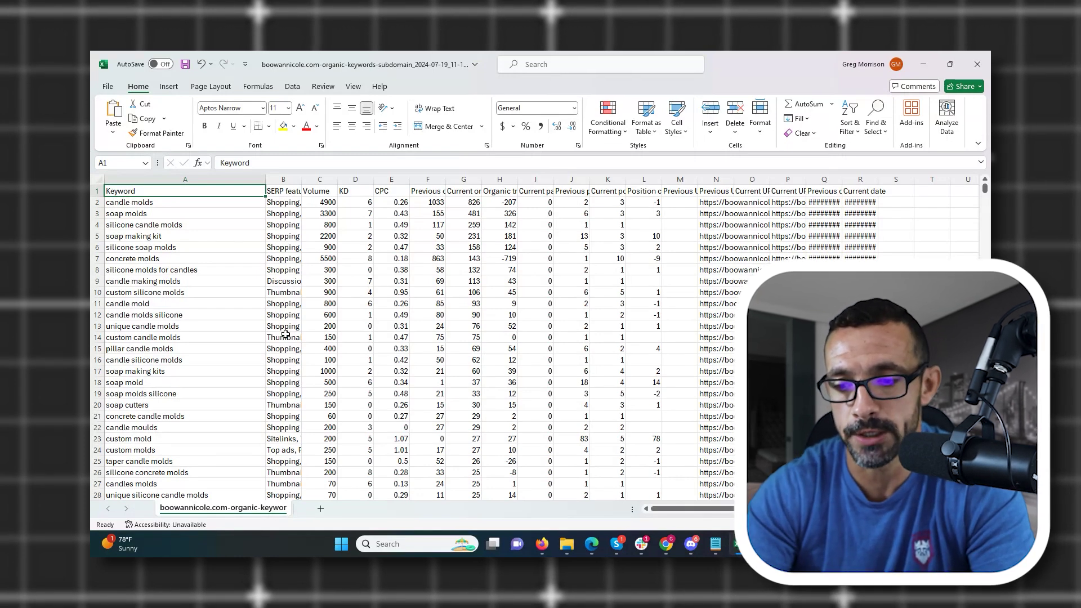
left_click(619, 484)
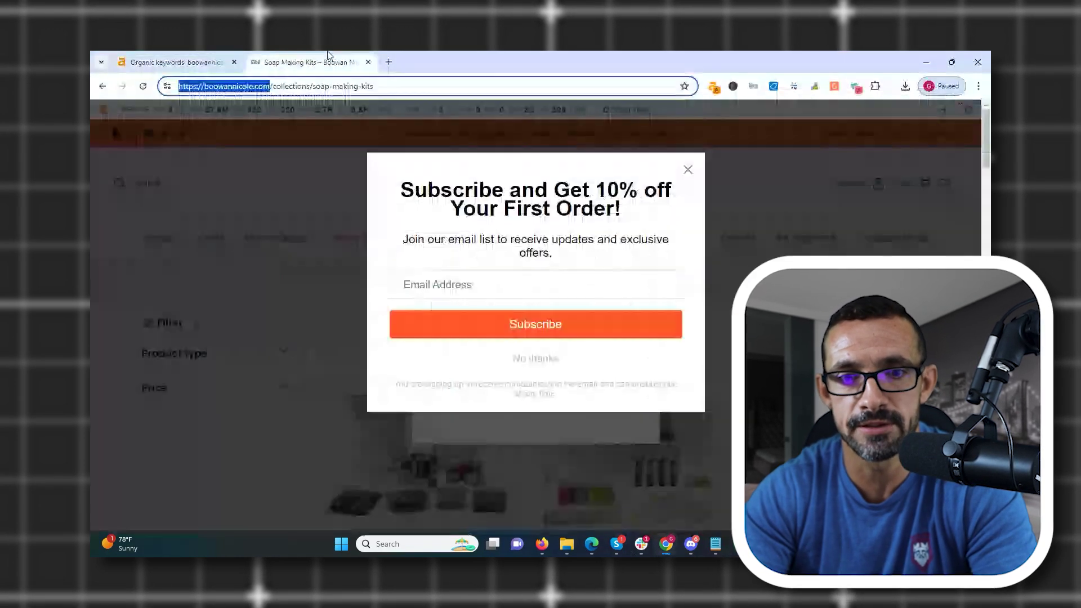
Return to the 'diy soap making kit' Google results and select the search query.
left_click(103, 86)
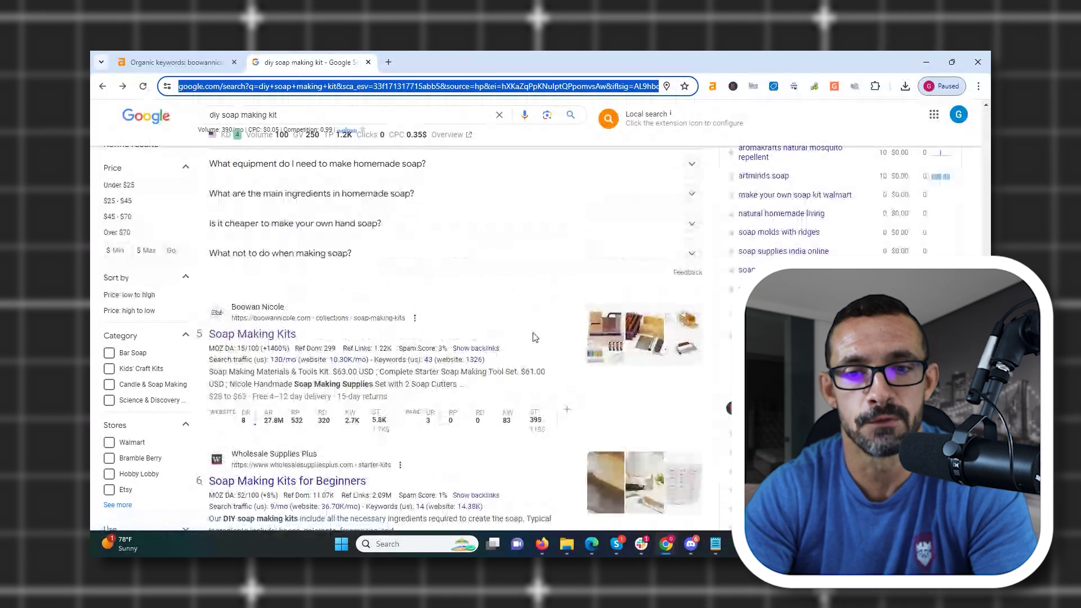
triple_click(283, 118)
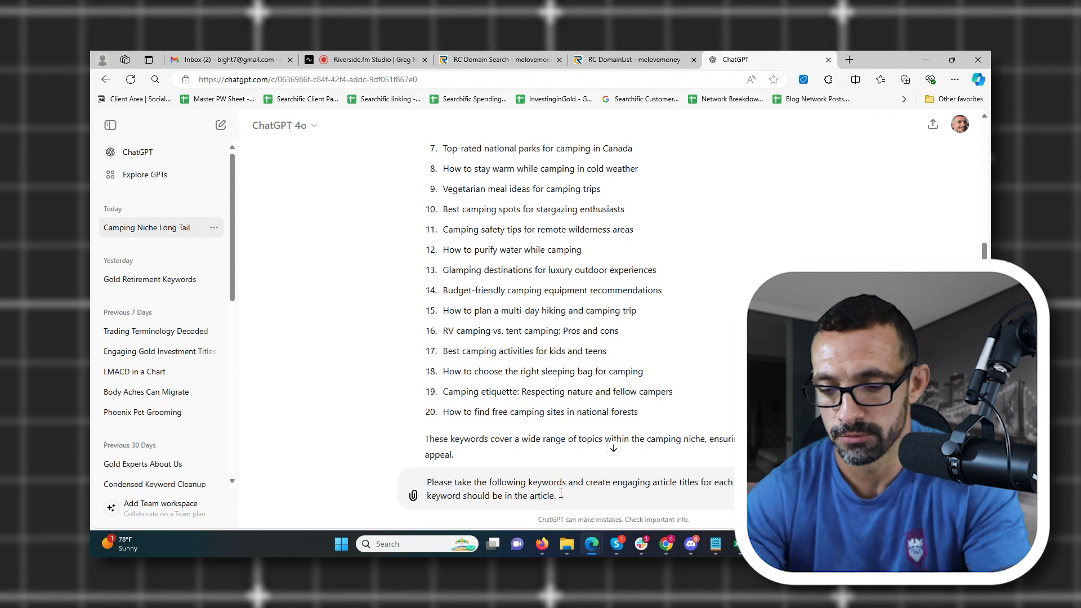
Check the keywords in the Excel sheet, then return to the ChatGPT conversation.
mouse_move(738, 544)
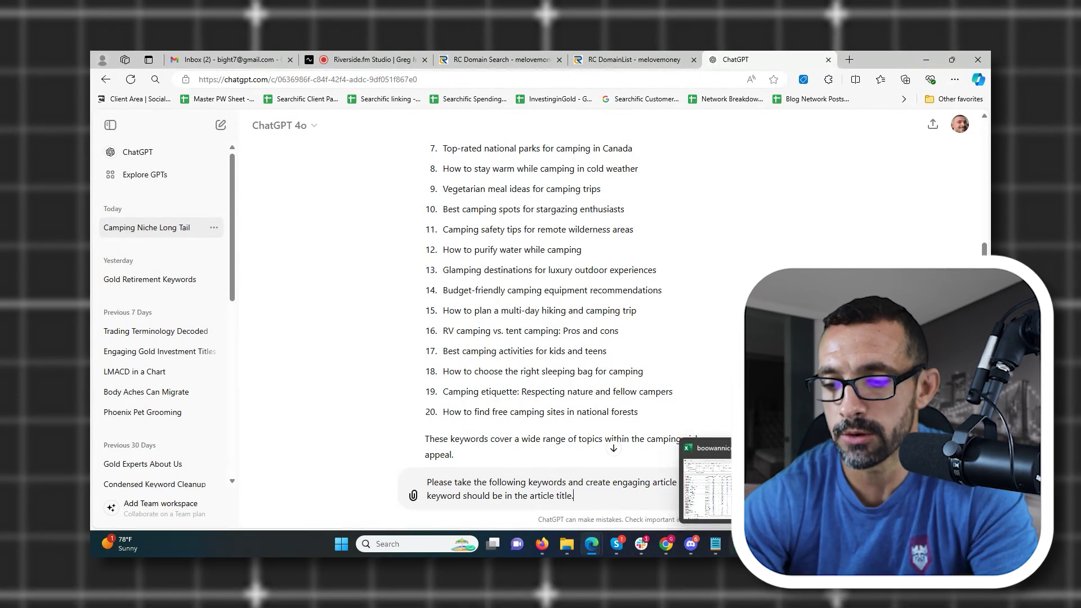
left_click(739, 544)
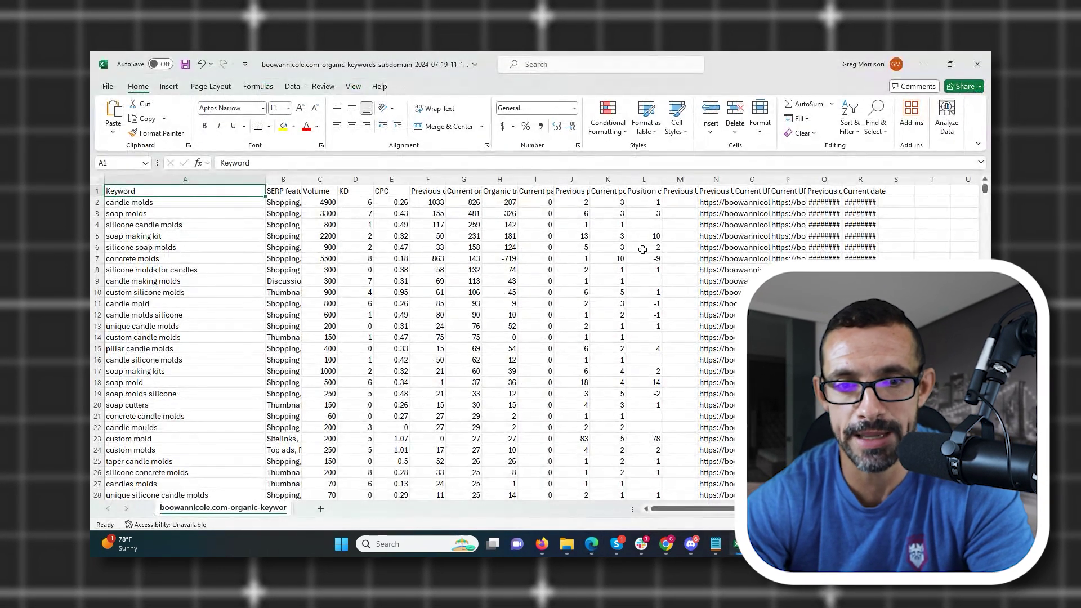
left_click(923, 64)
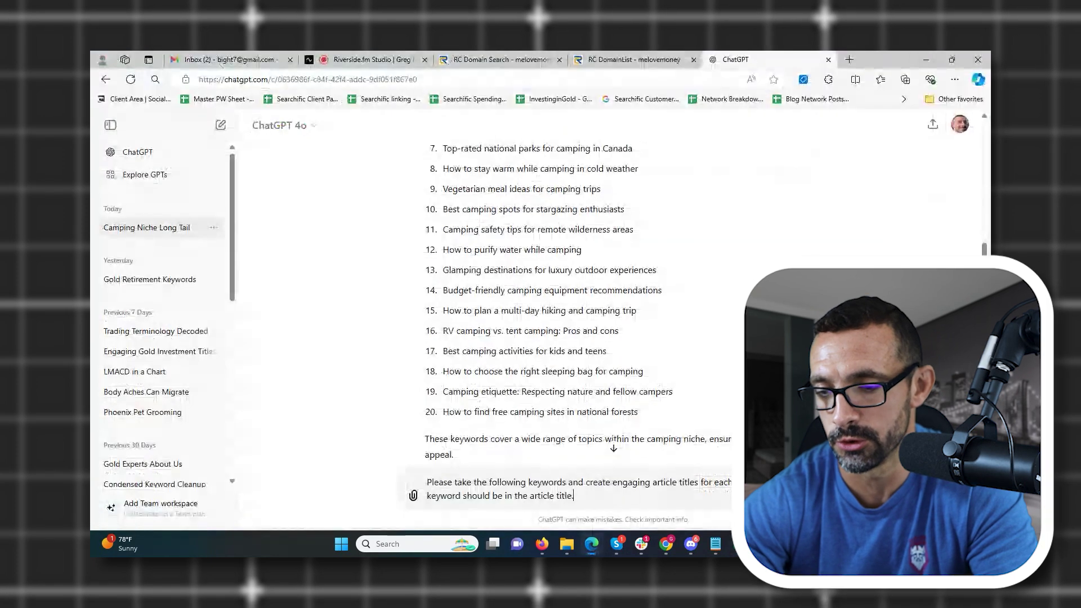
Add 'candle mold', 'soap molds' and 'diy soap making kit' on new lines and send the prompt.
key("shift+Return")
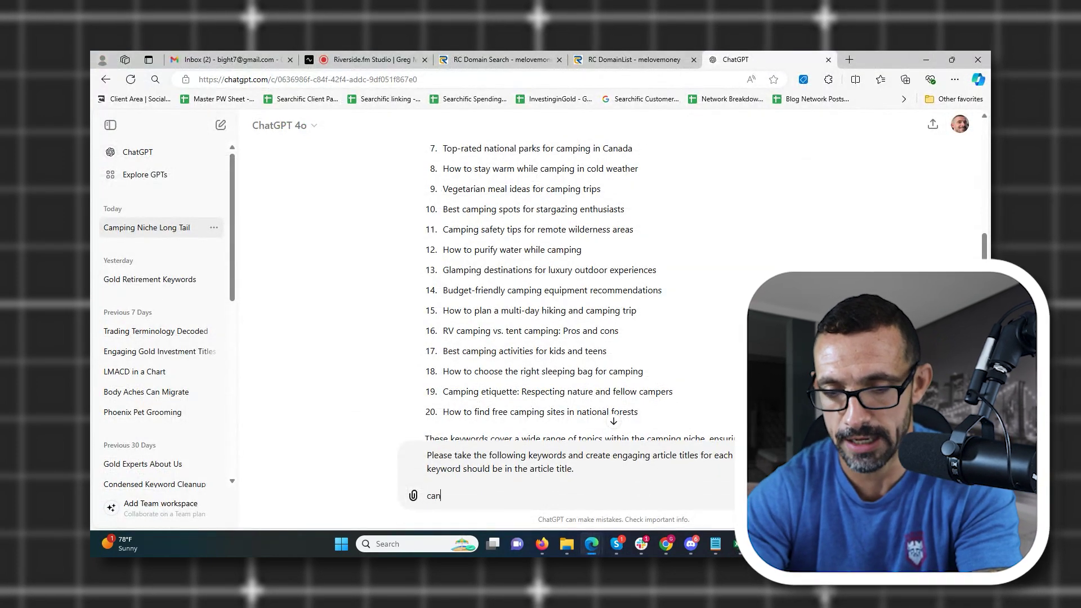
type("candle mold")
key("shift+Return")
type("soap molds")
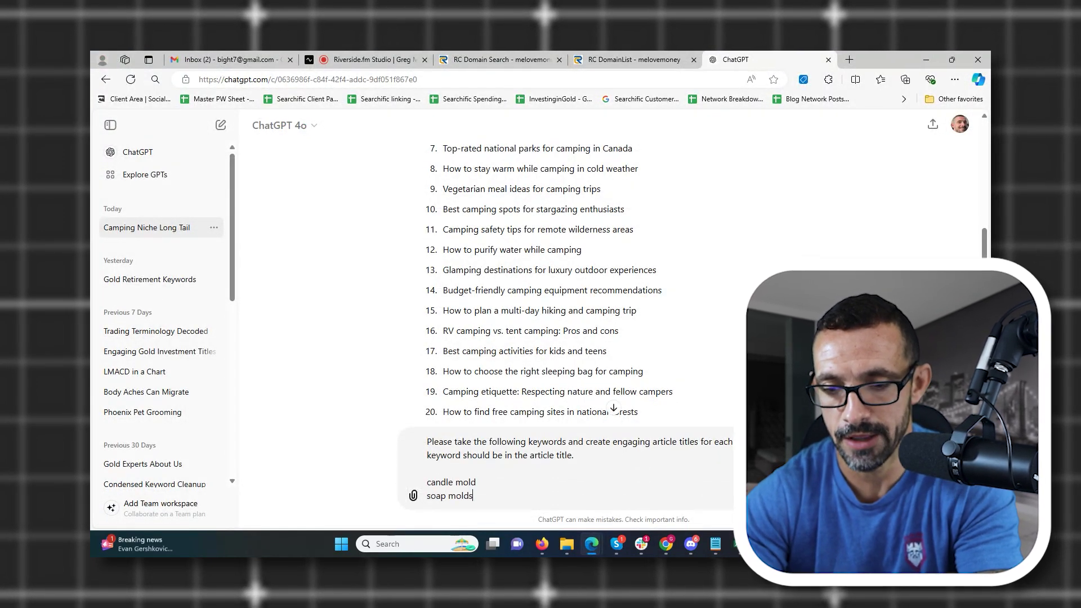
key("shift+Return")
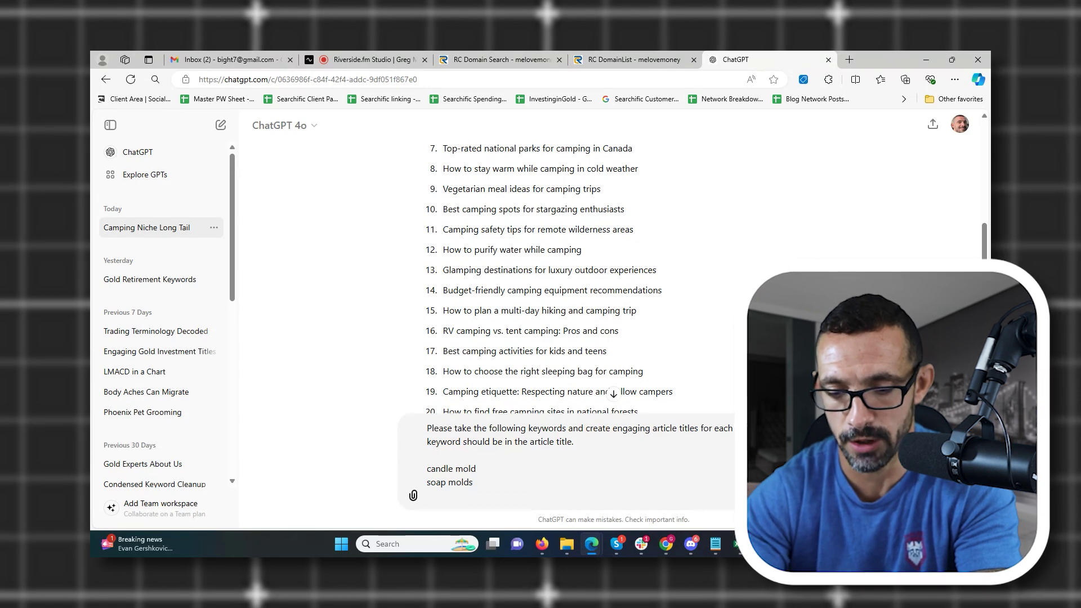
type("diy soap making ")
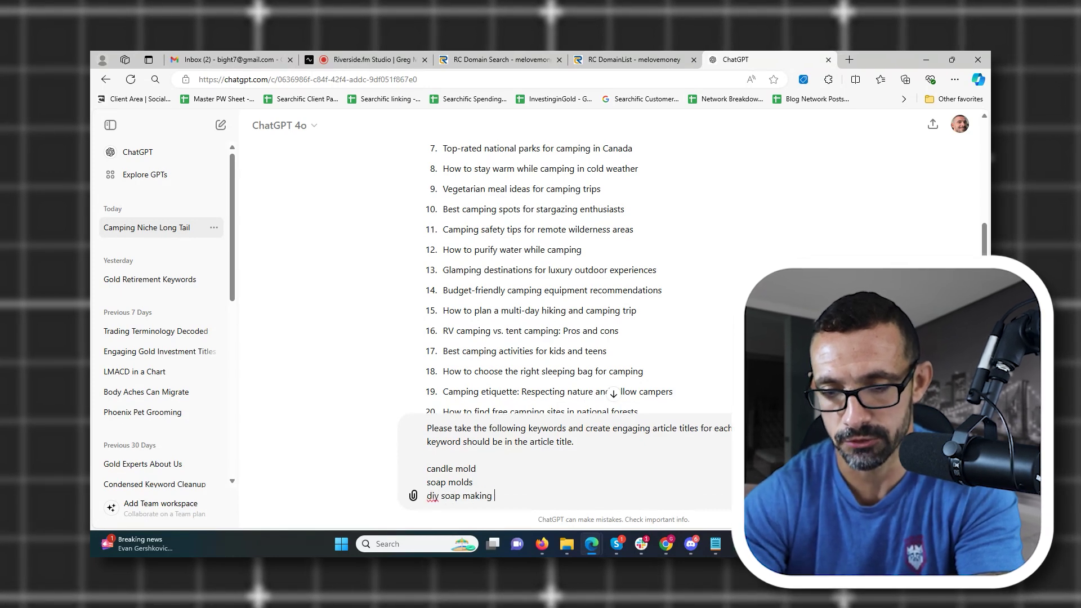
type("kit")
key("Return")
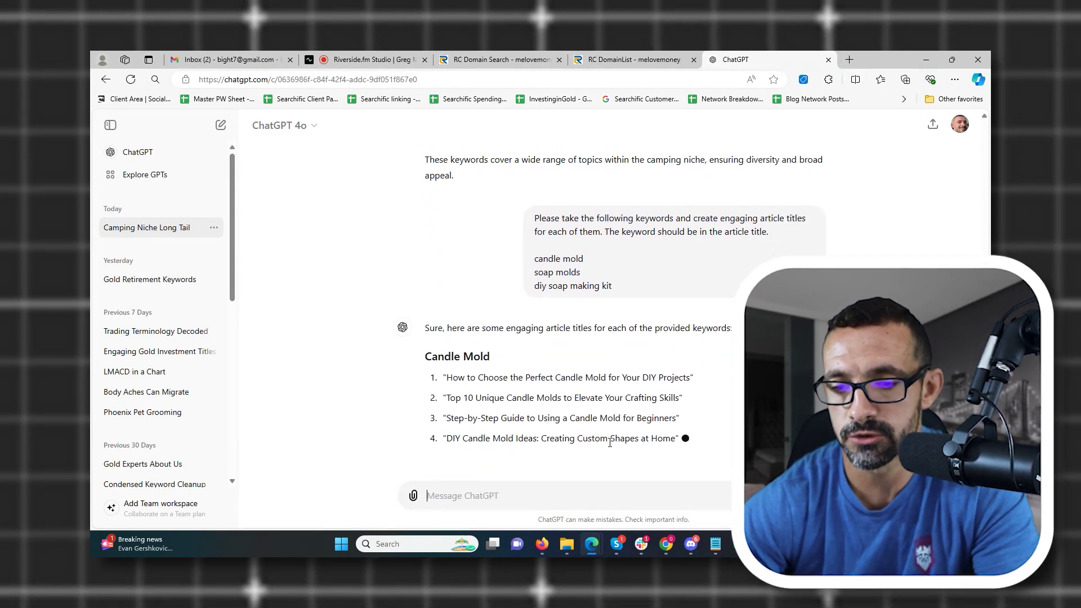
Stop ChatGPT's long reply and ask for just one title per keyword.
left_click(683, 494)
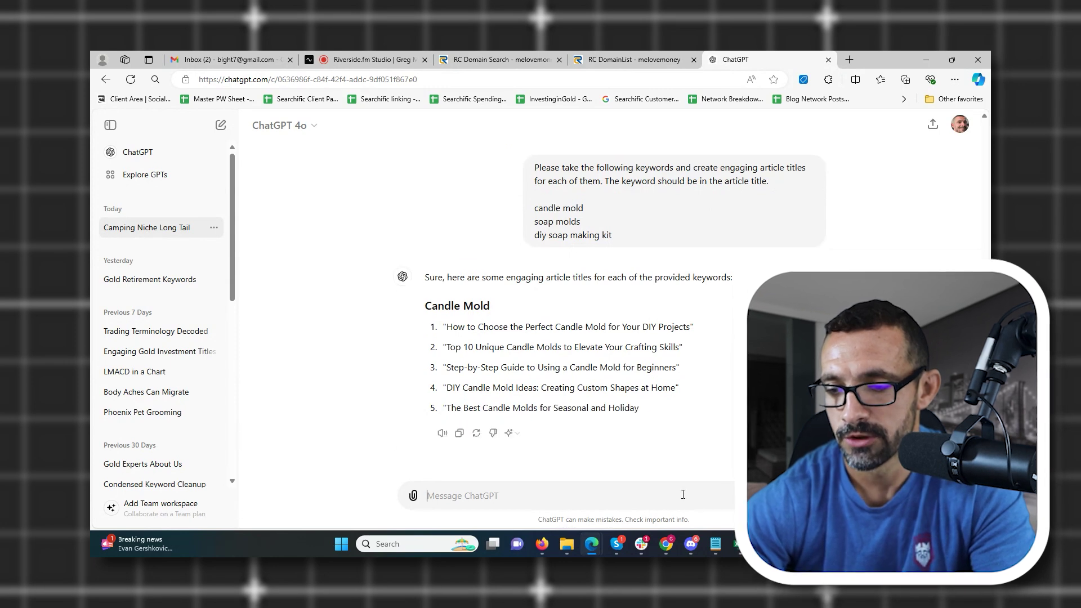
type("Please jus")
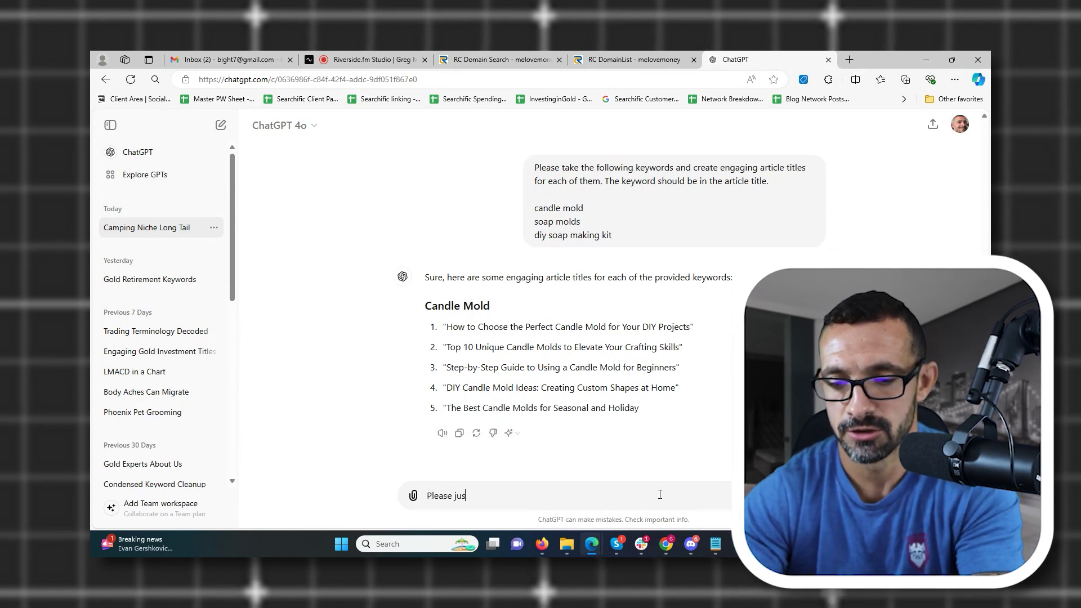
type("t give me one titl")
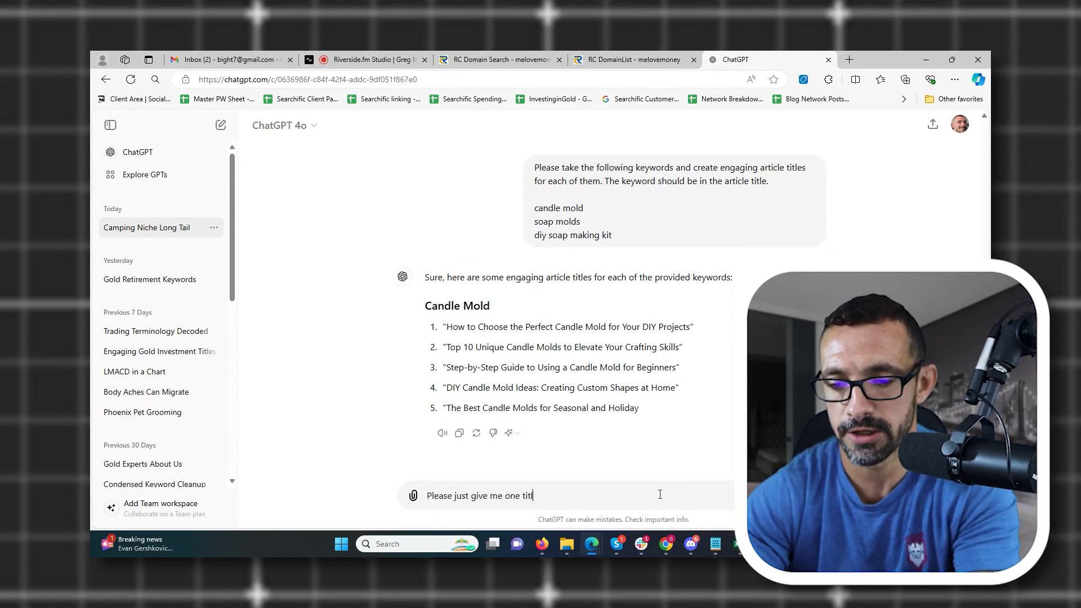
type("e for ea")
key("Return")
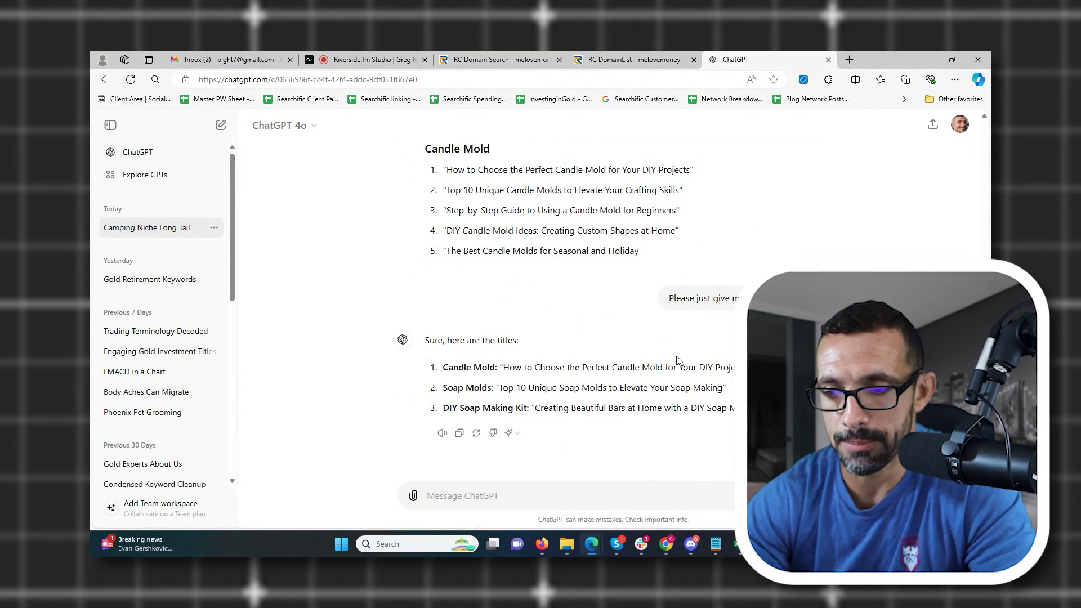
left_click_drag(726, 413, 503, 369)
Ask ChatGPT to list the three titles without the keyword in front.
left_click(505, 487)
type("P")
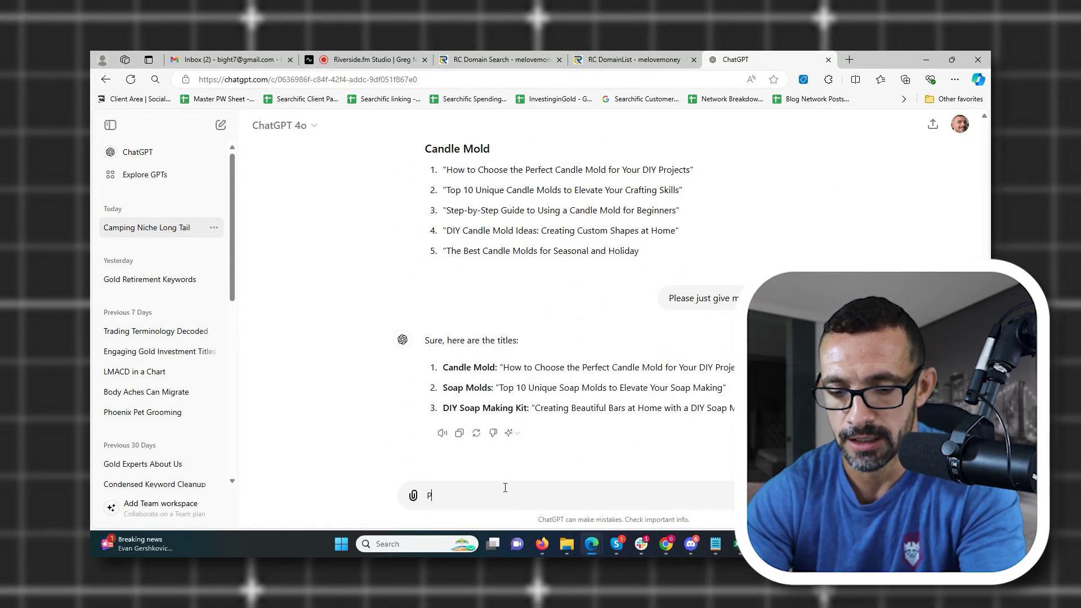
type("lease list without the keyword in front")
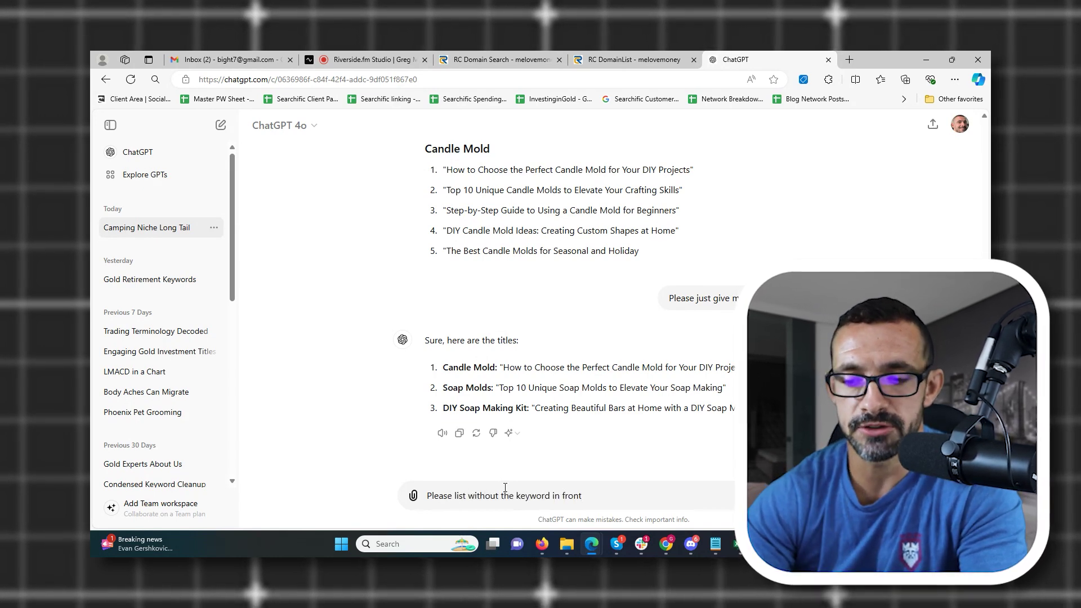
key("Return")
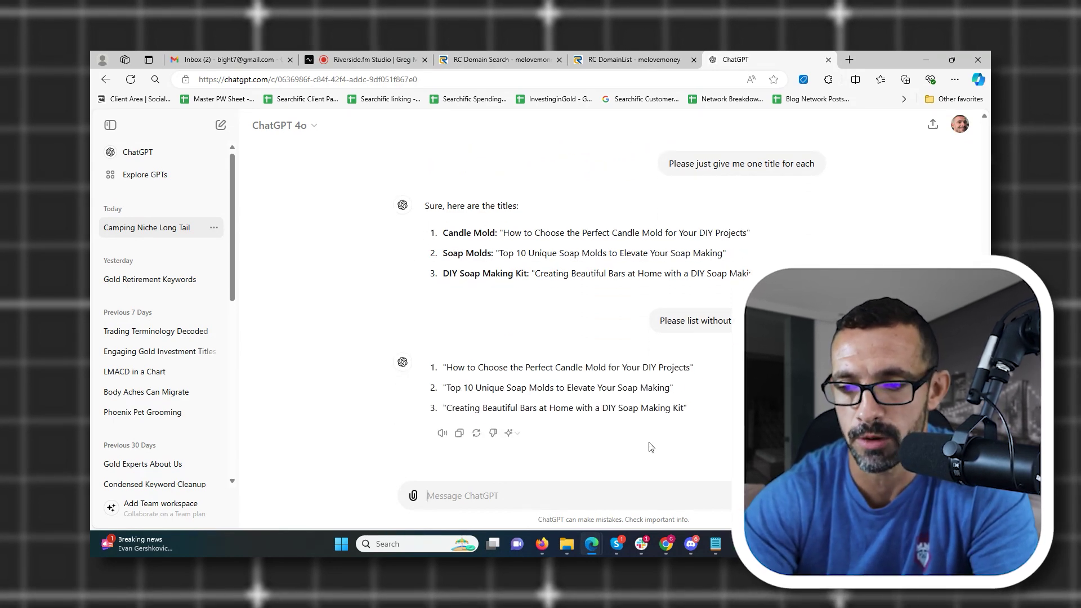
left_click_drag(694, 416, 445, 361)
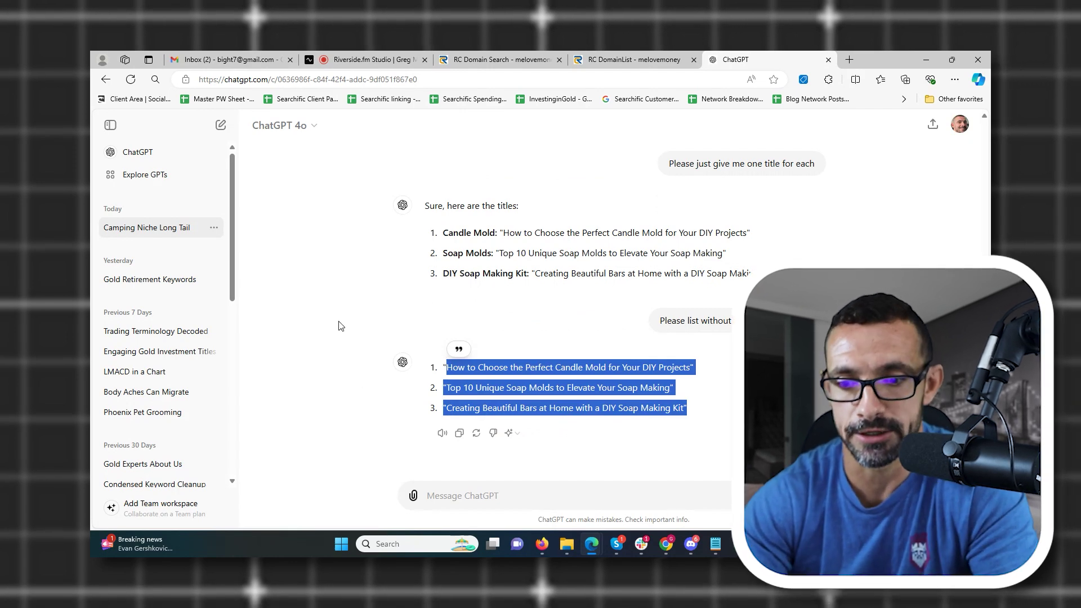
Ask ChatGPT to get rid of the quotation marks, then select the three clean titles.
left_click(467, 493)
type("Pleas")
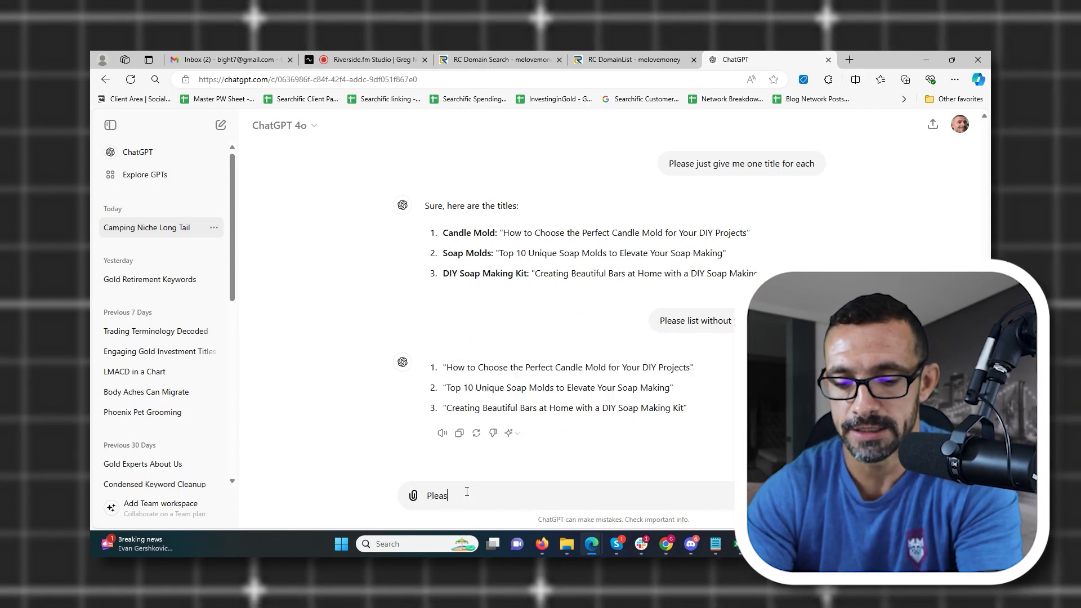
type("e get rid of the q")
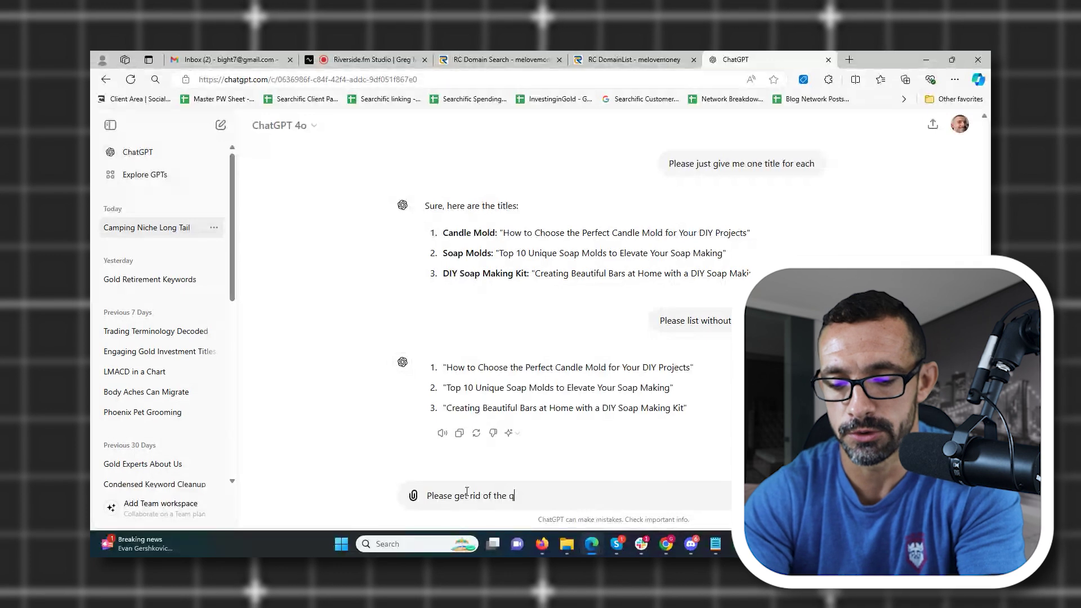
type("uit")
key("BackSpace")
key("BackSpace")
type("otations")
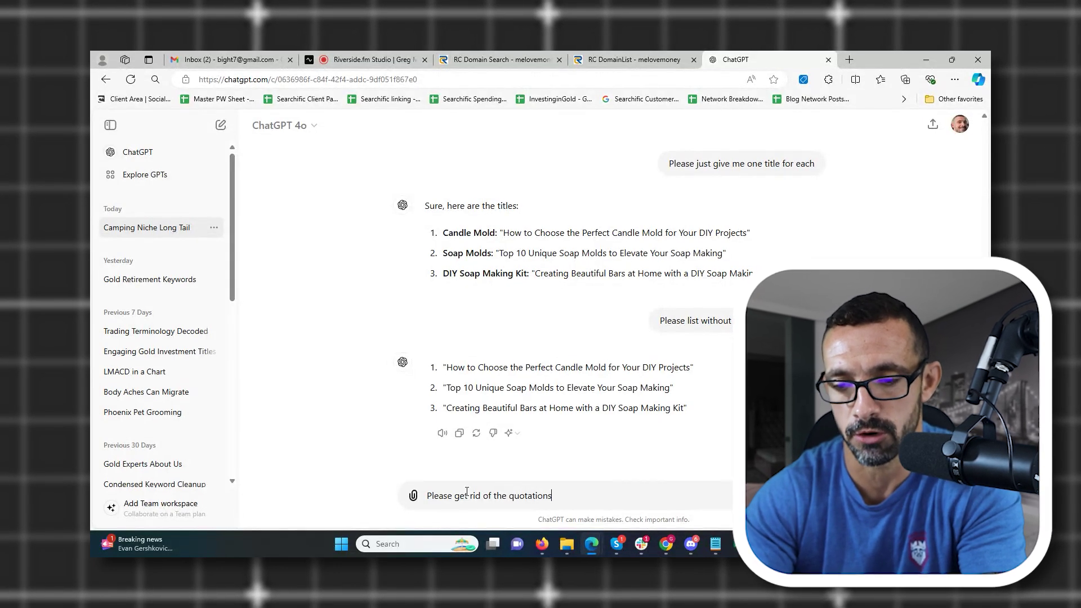
key("Return")
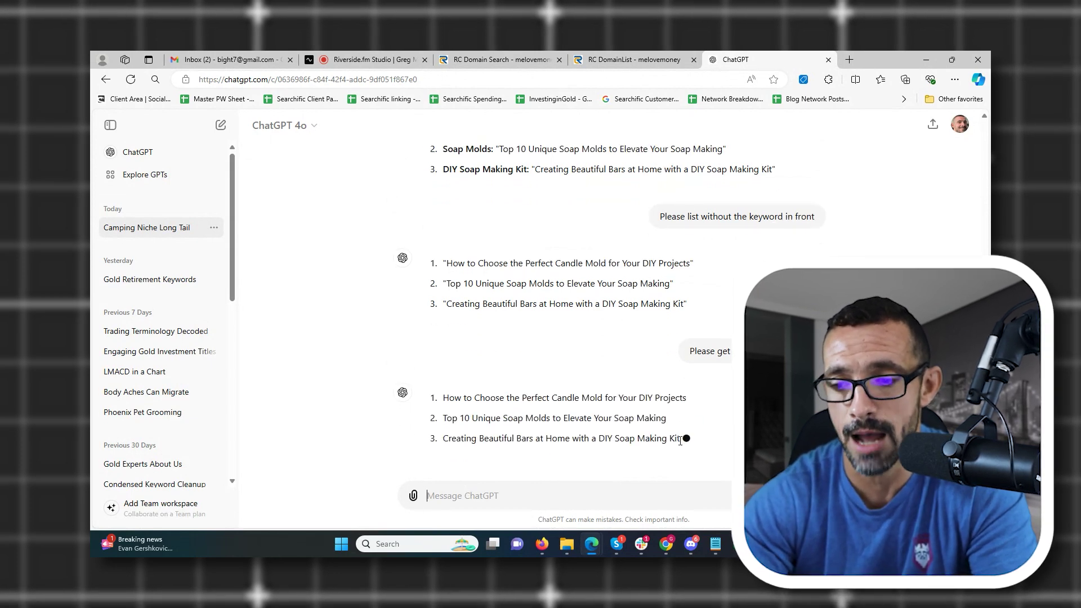
left_click_drag(683, 409, 446, 370)
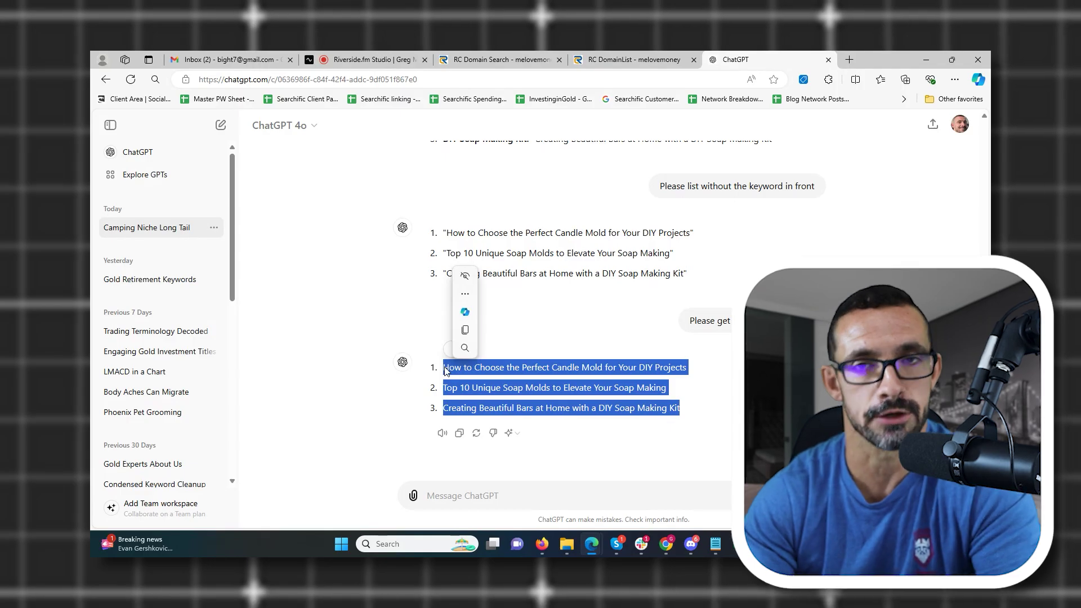